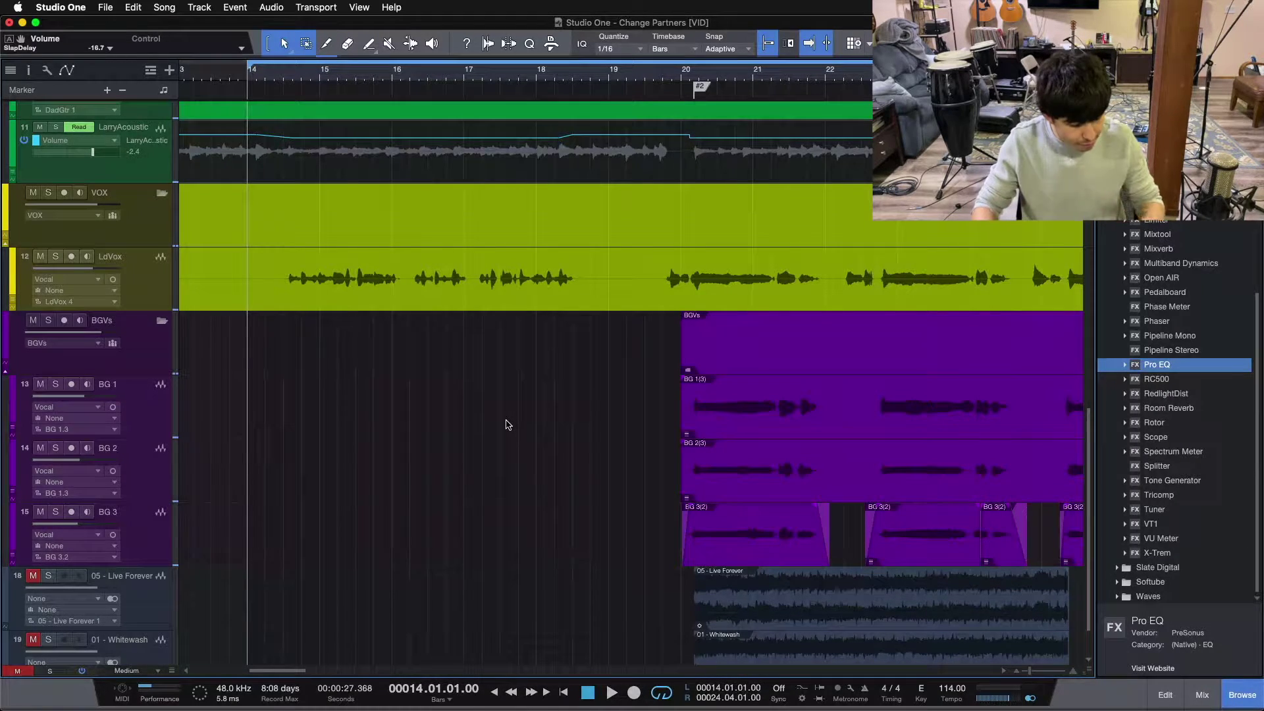
- Show the mixer and expand the LdVox channel to examine its inserts and its sends to SlapDelay and CLAPlateVerb
key("F3")
left_click(478, 576)
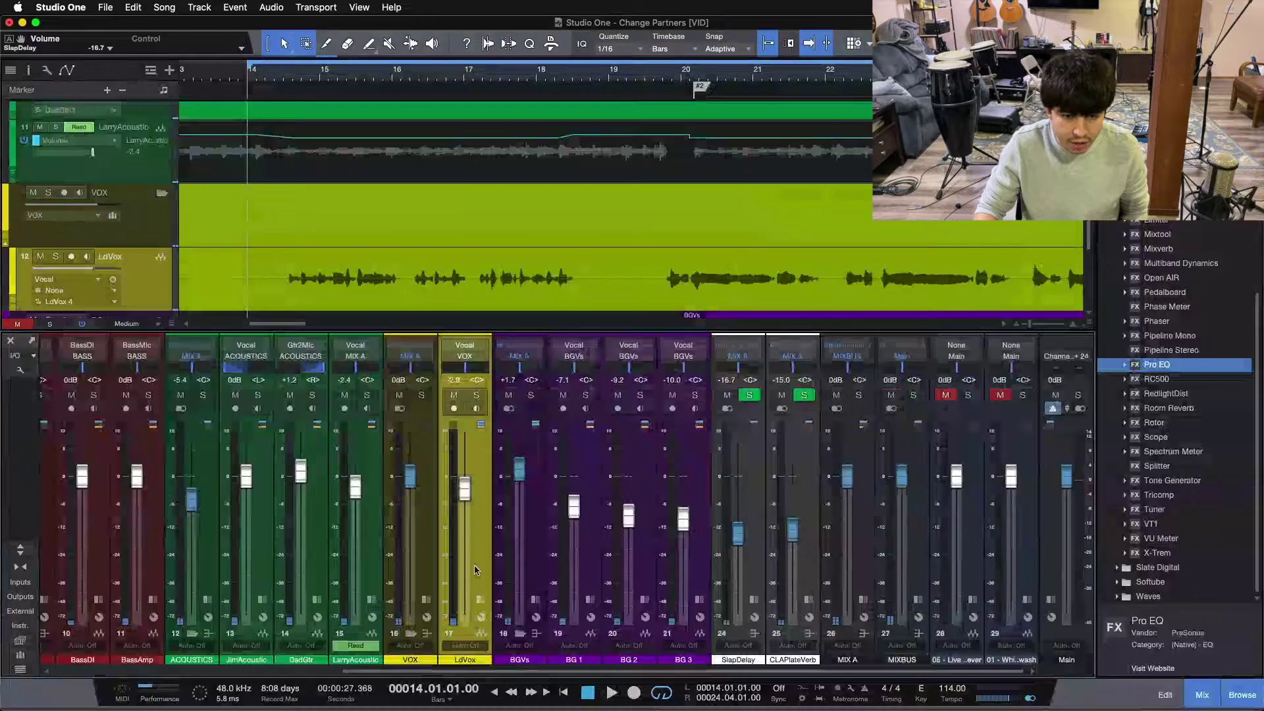
left_click(480, 596)
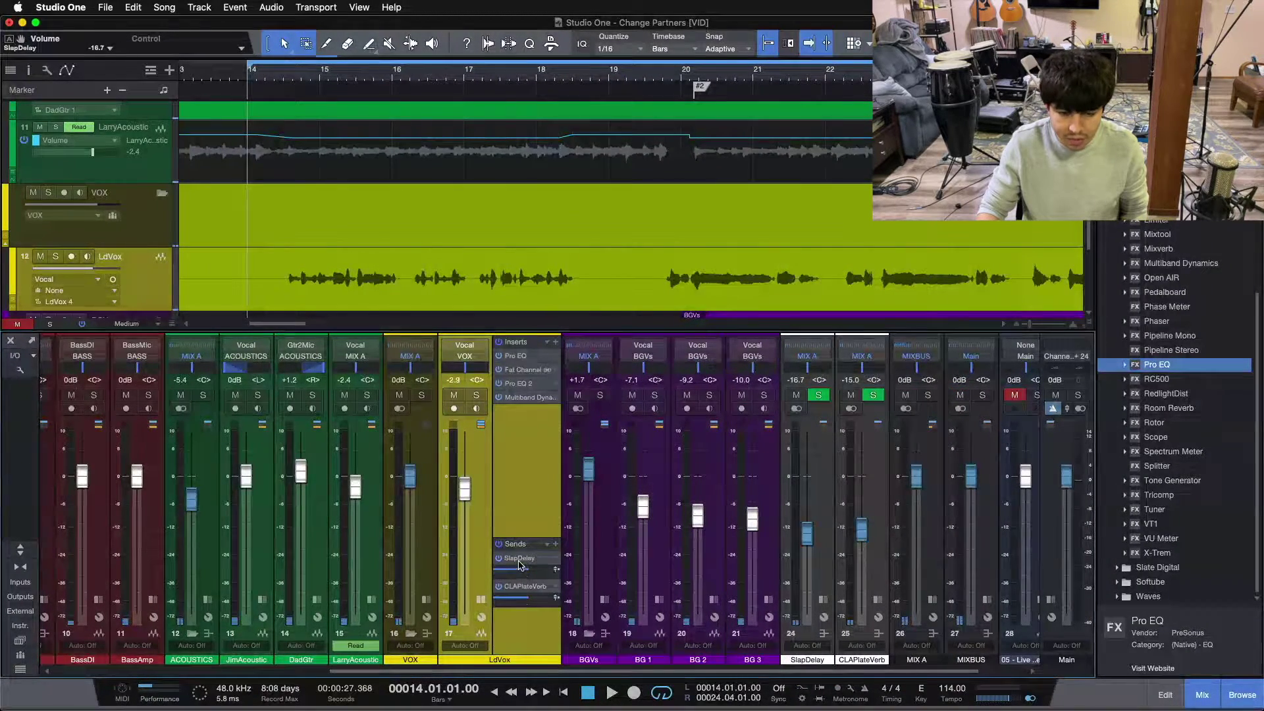
- Expand the SlapDelay effects channel and examine the settings of its Analog Delay insert, closing the plug-in when done
left_click(820, 601)
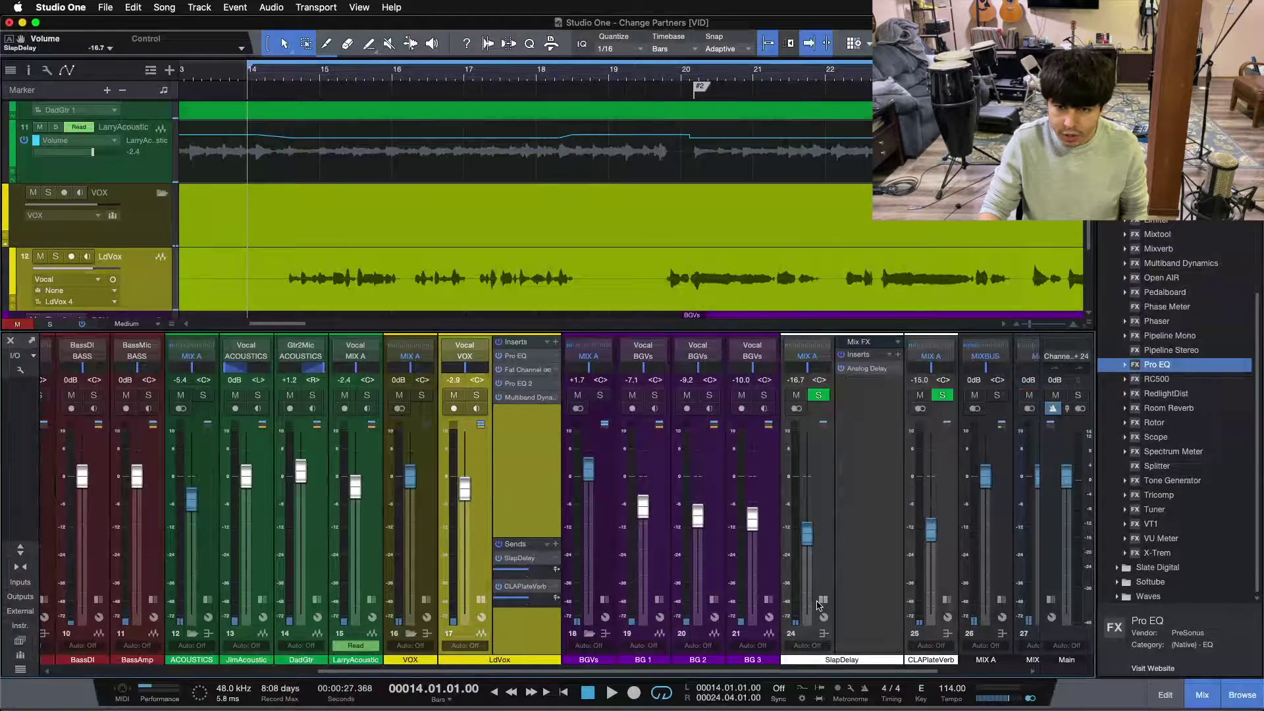
left_click(866, 370)
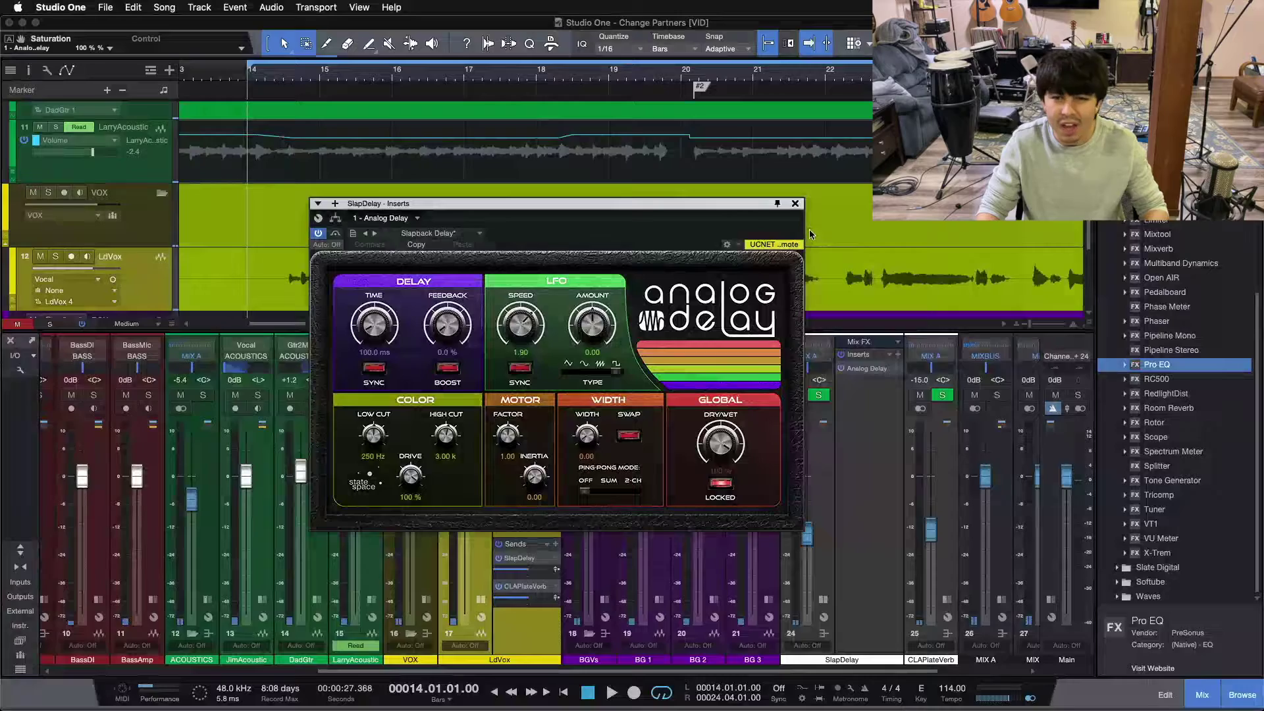
left_click(795, 205)
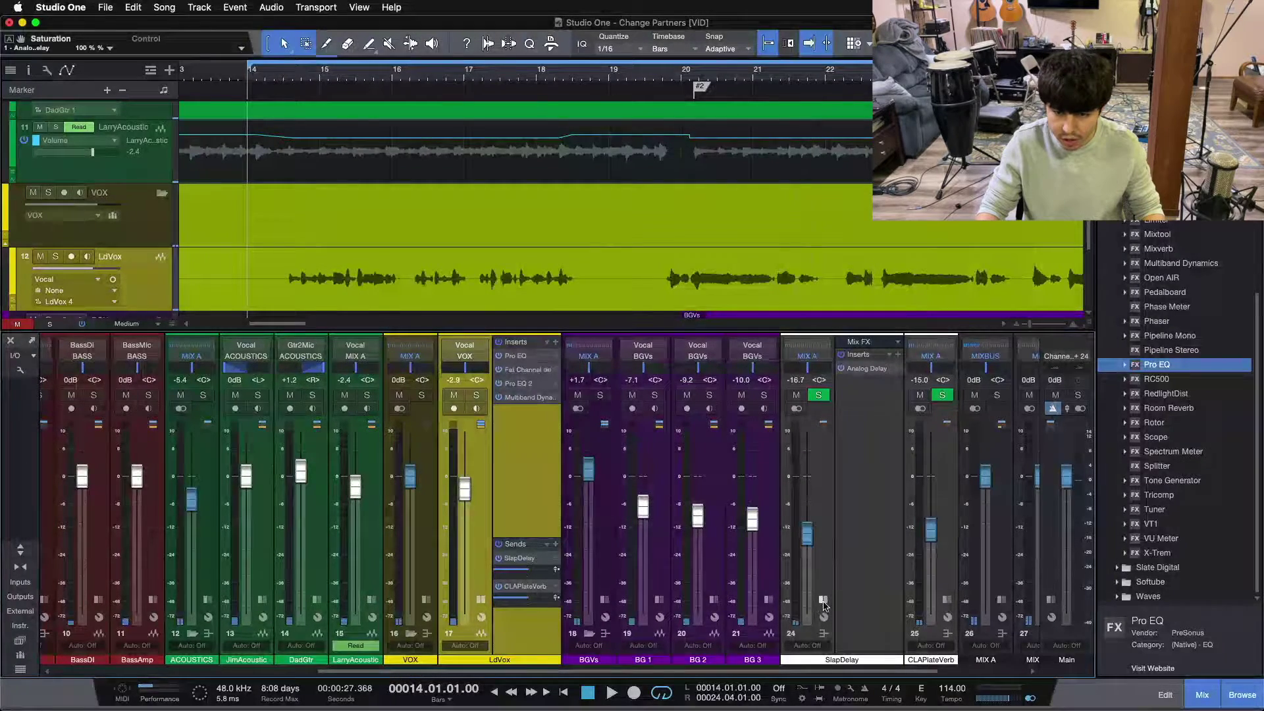
- Examine the Pro EQ and Room Reverb inserts on the CLAPlateVerb channel, and collapse the channel when done
left_click(879, 600)
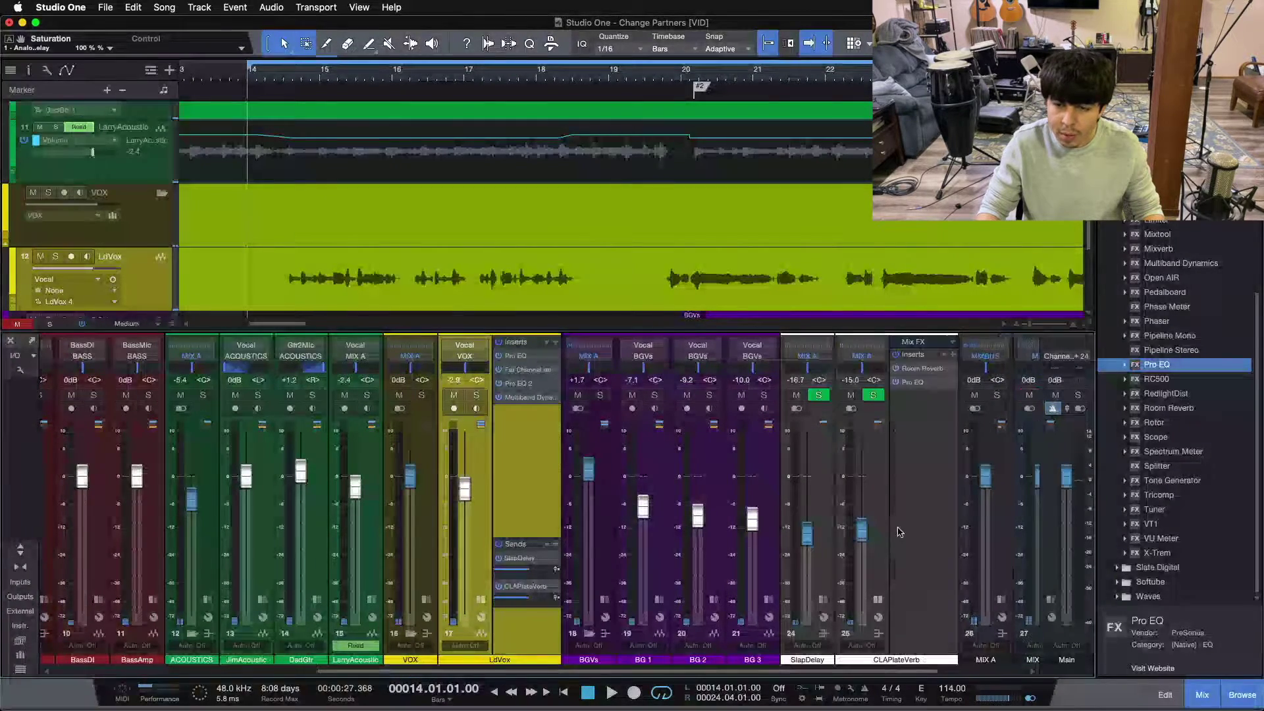
left_click(918, 381)
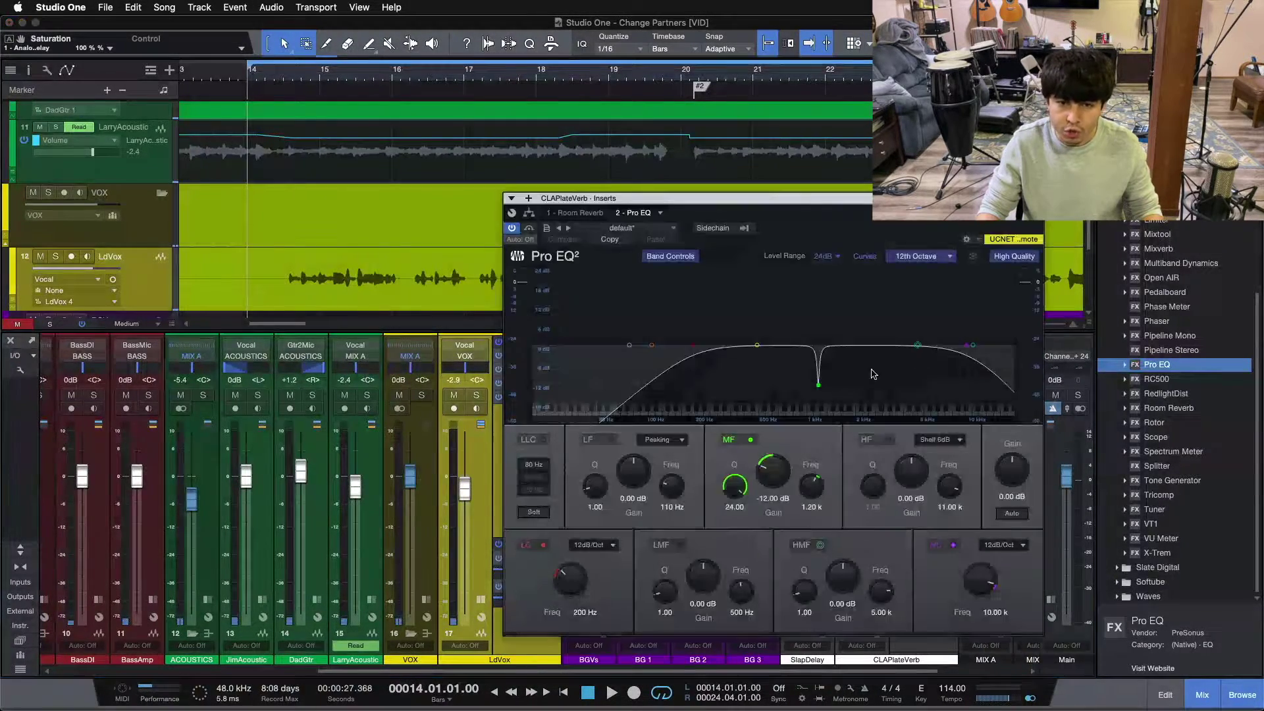
left_click(592, 212)
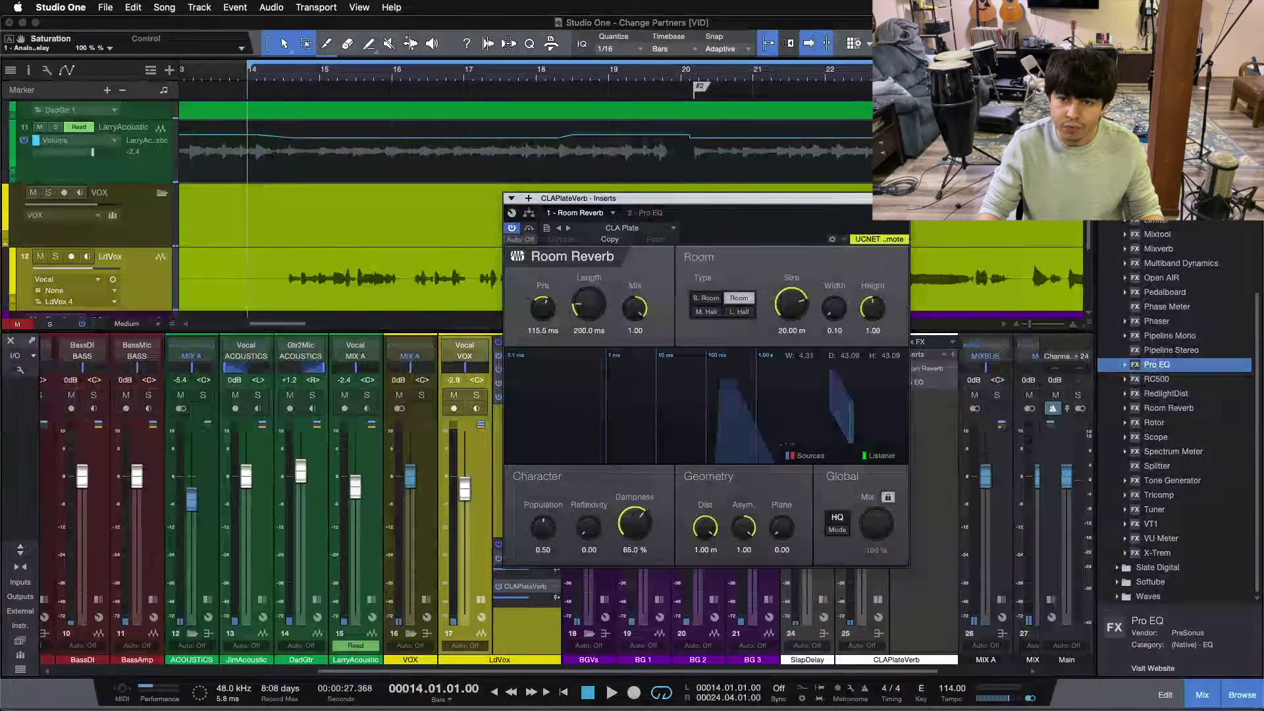
left_click(904, 198)
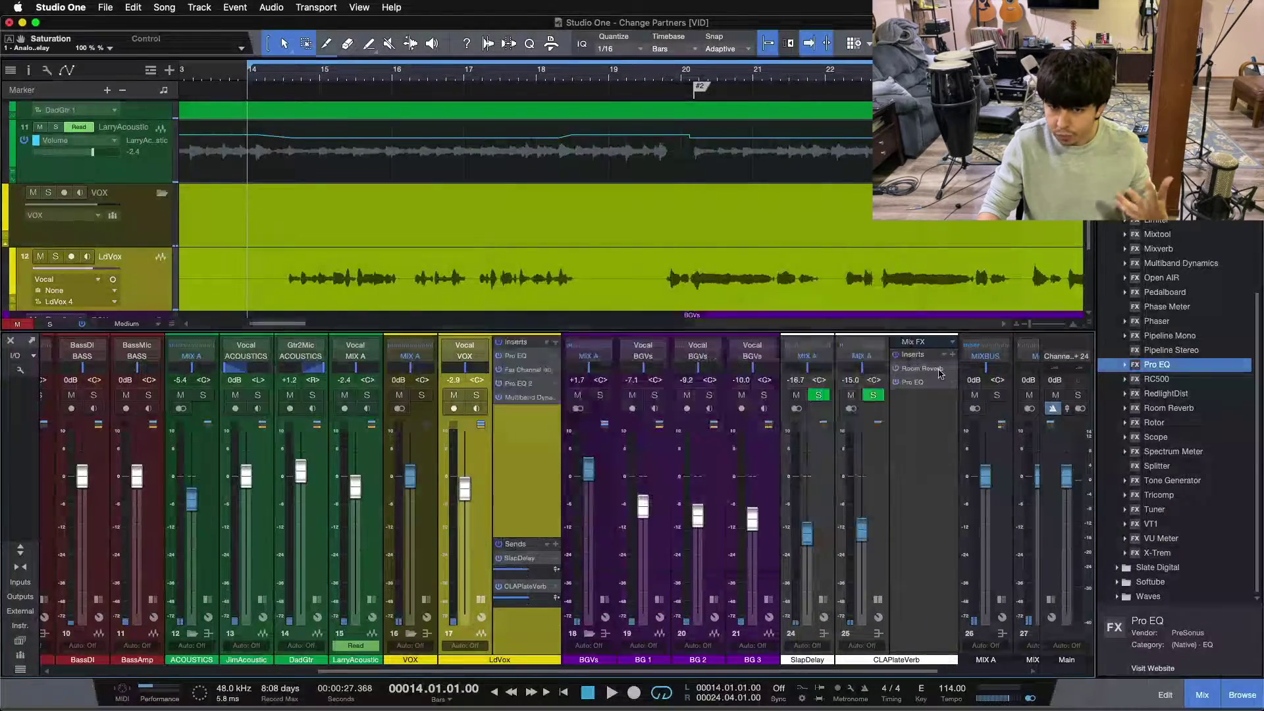
left_click(883, 481)
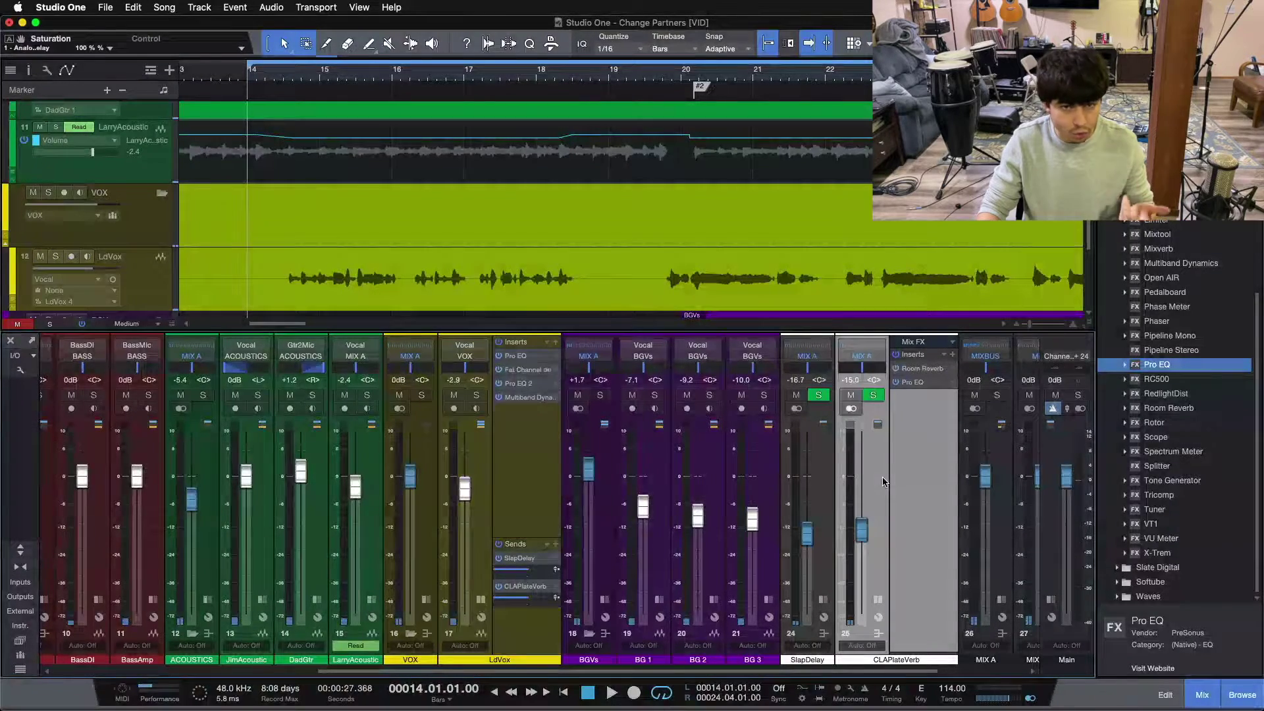
left_click(878, 601)
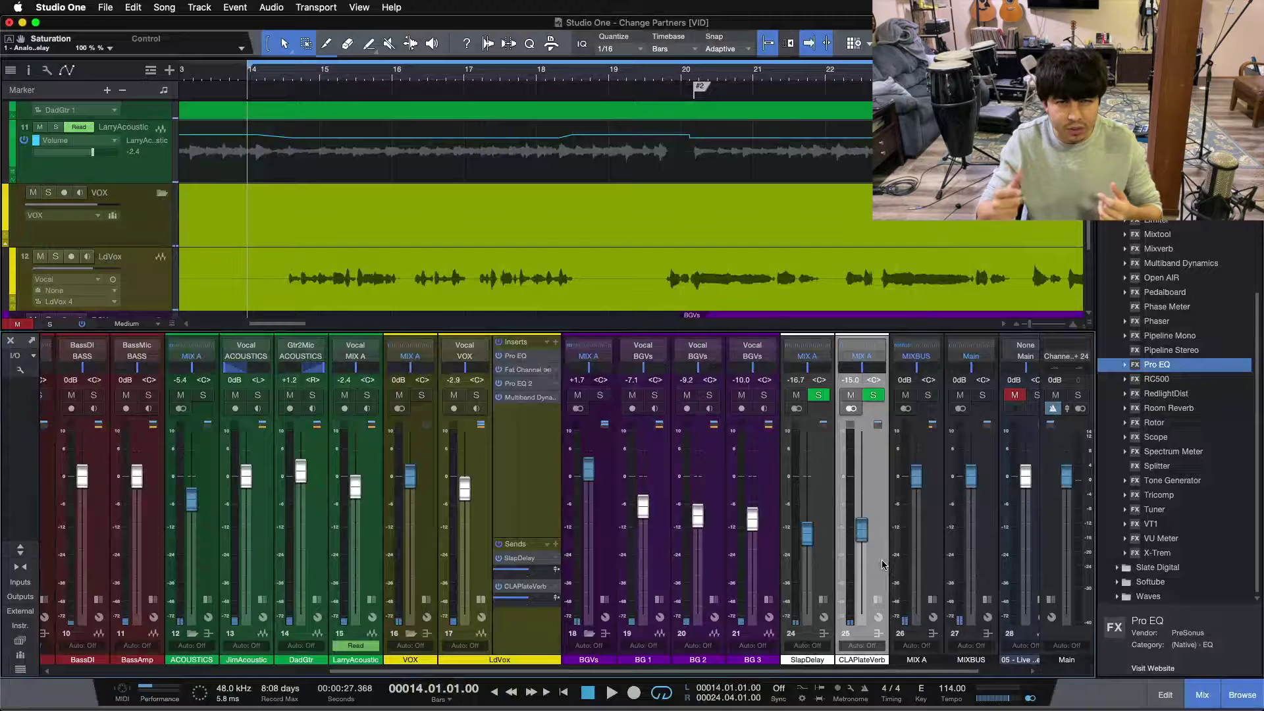
- Select the LdVox channel, listen to the song from bar 14 through the #2 marker, and stop playback
left_click(525, 491)
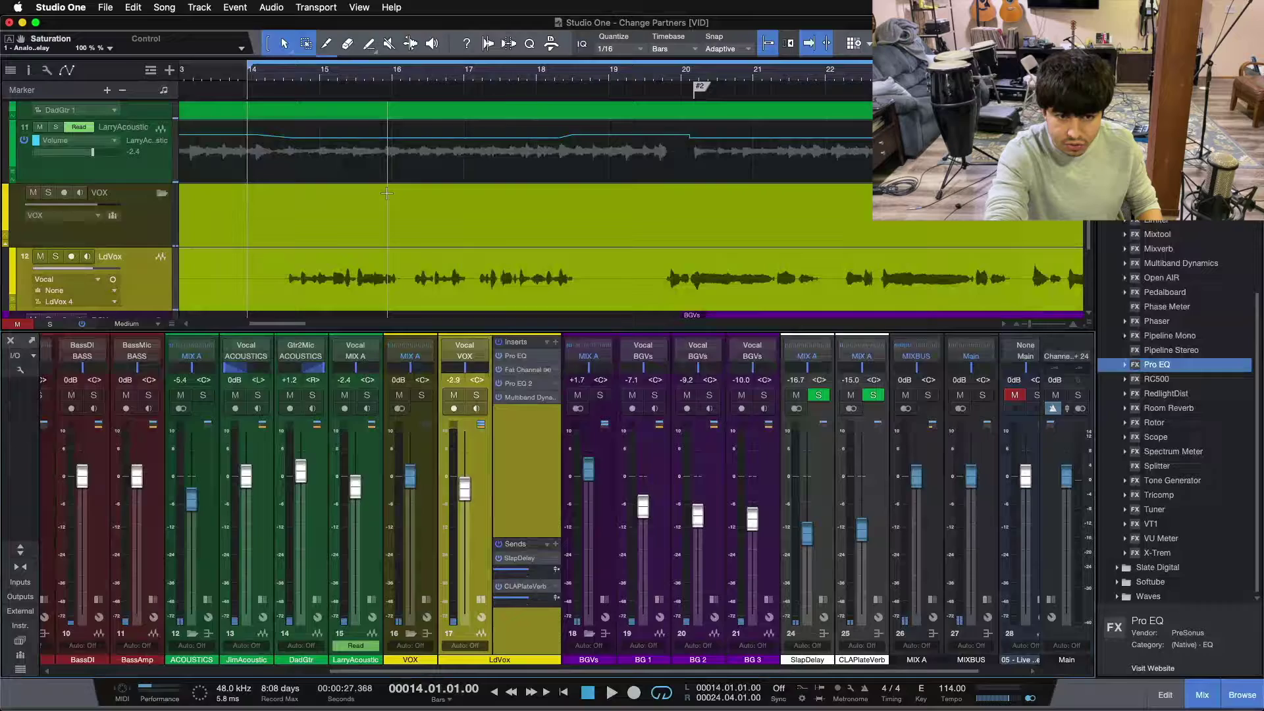
key("space")
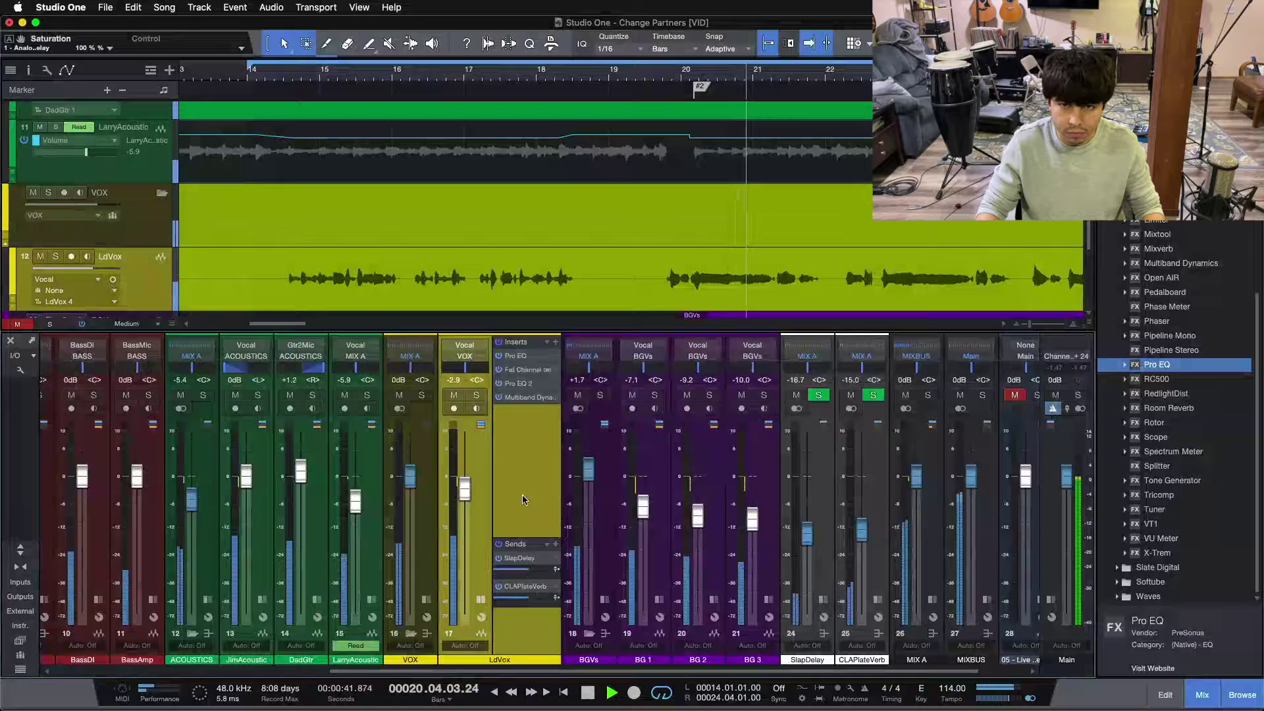
mouse_move(644, 73)
left_mouse_down()
mouse_move(618, 44)
mouse_move(622, 66)
left_mouse_up()
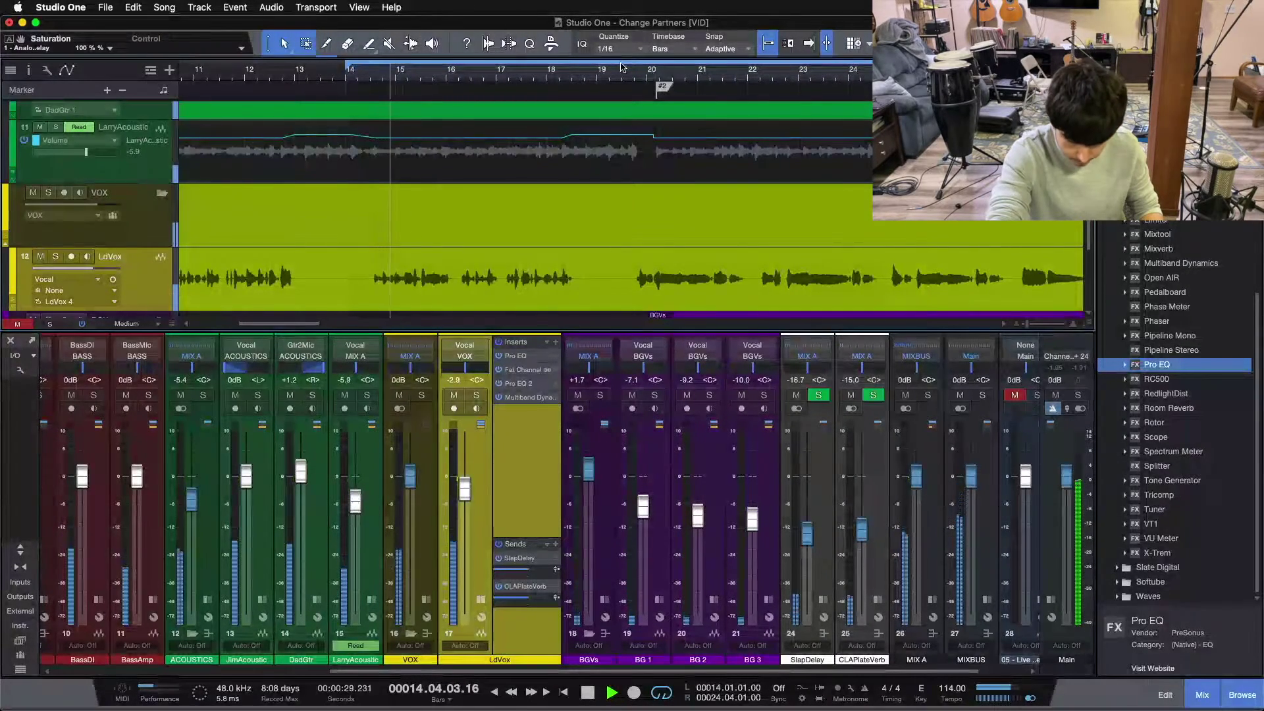
key("space")
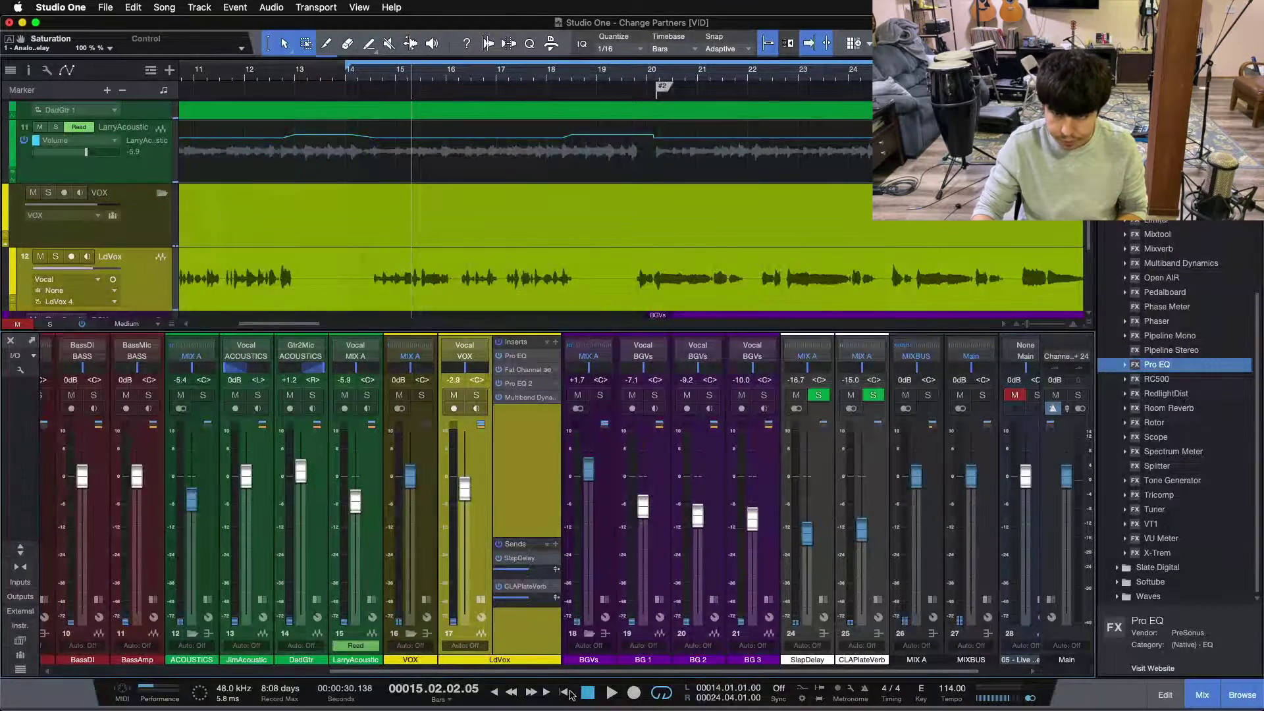
- Add Mute automation lanes for the SlapDelay and CLAPlateVerb channels to the arrangement, leaving both channels unmuted
left_click(831, 480)
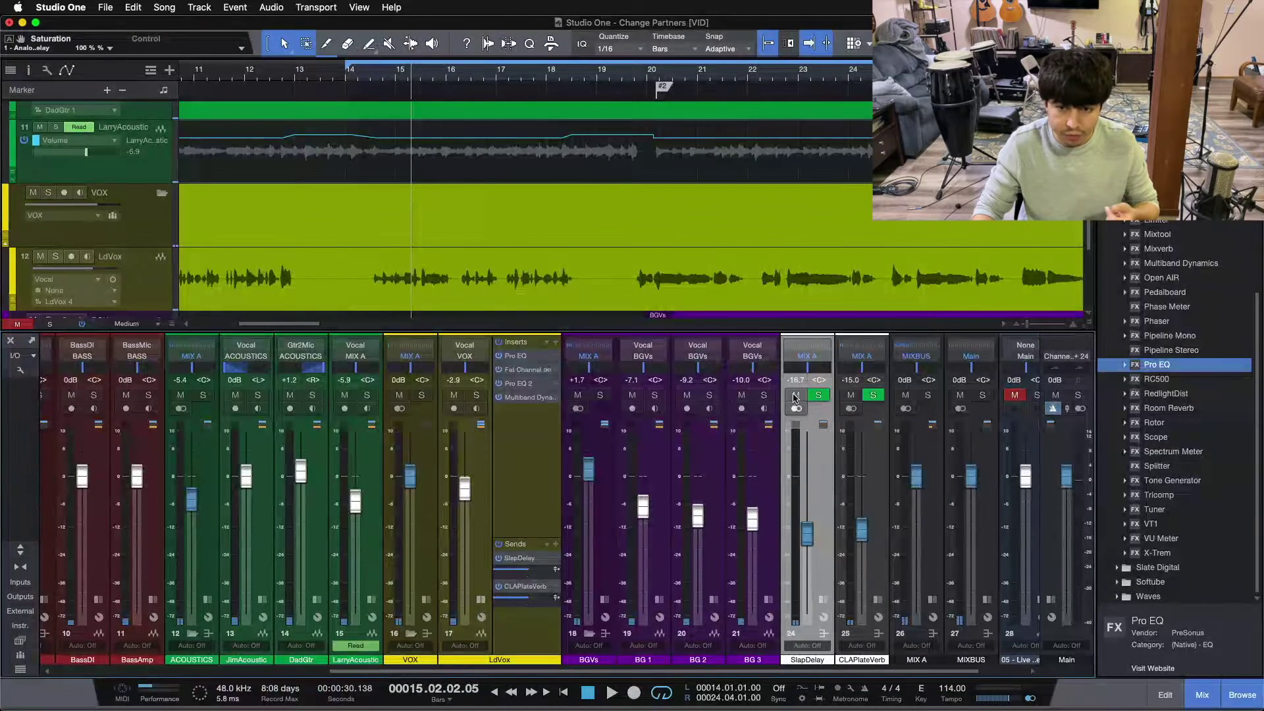
left_click(795, 396)
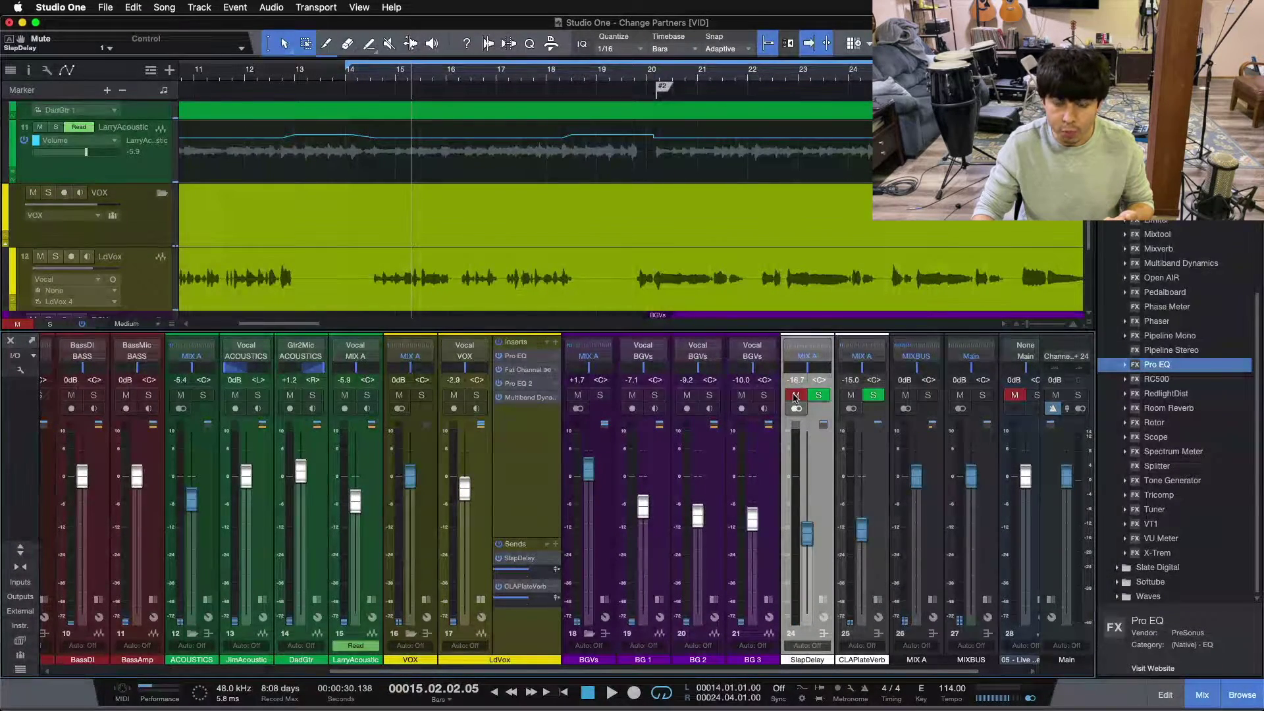
left_click(19, 40)
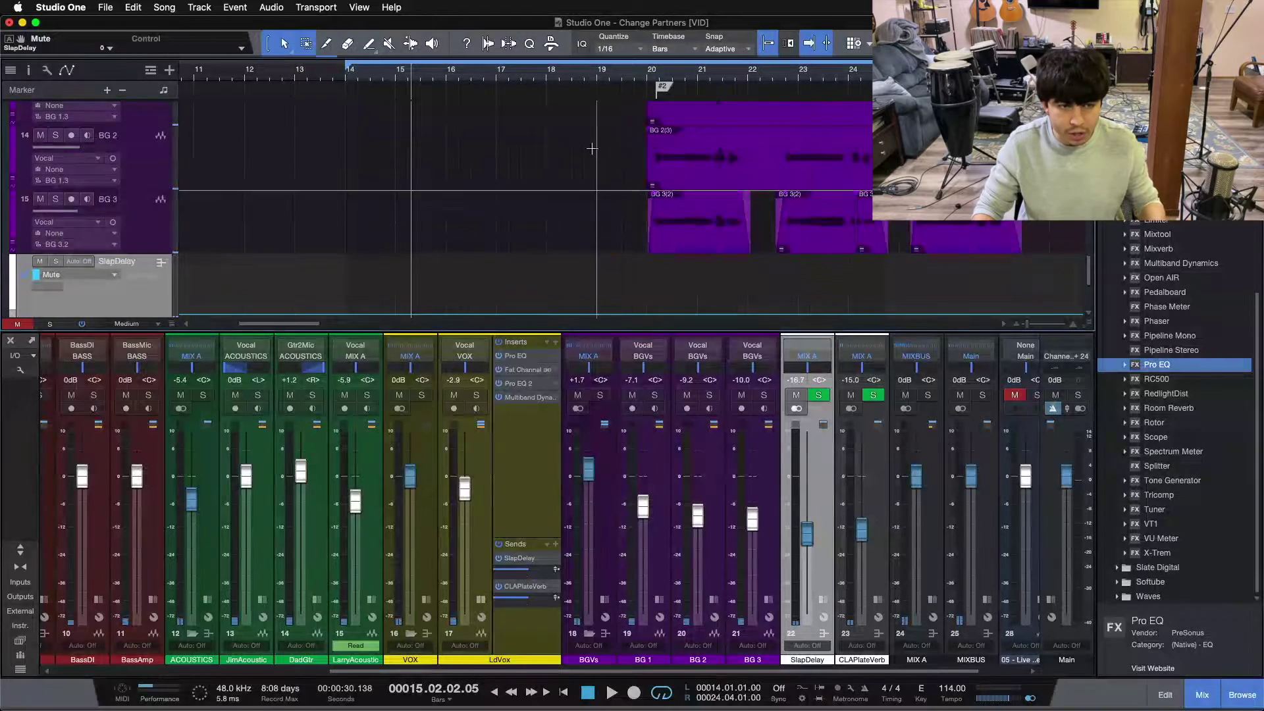
scroll(659, 218, "up", 1)
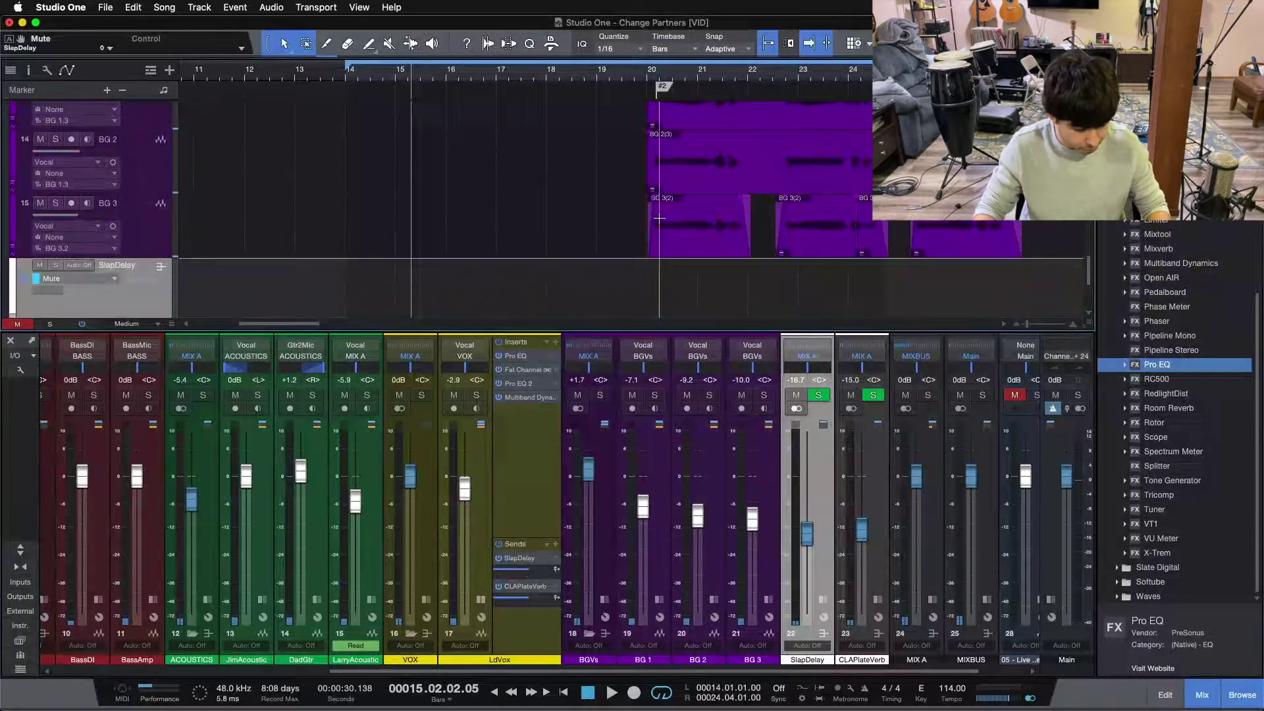
left_click(871, 486)
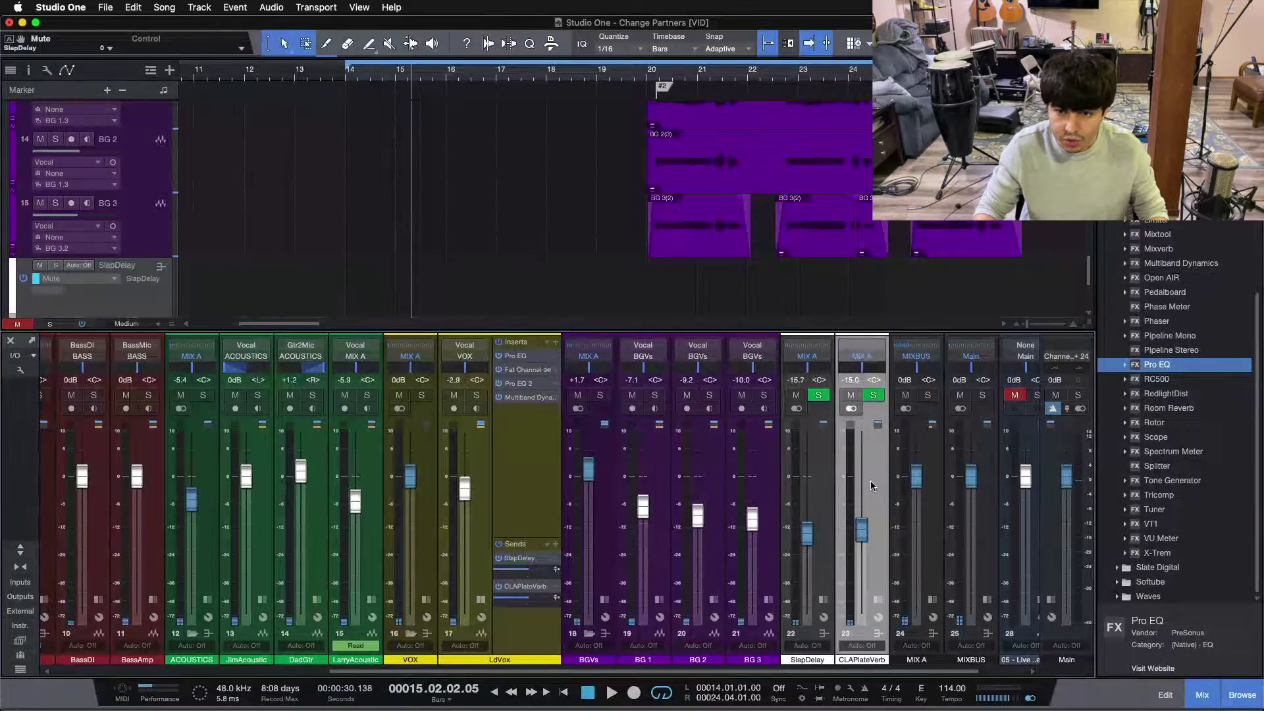
left_click(852, 396)
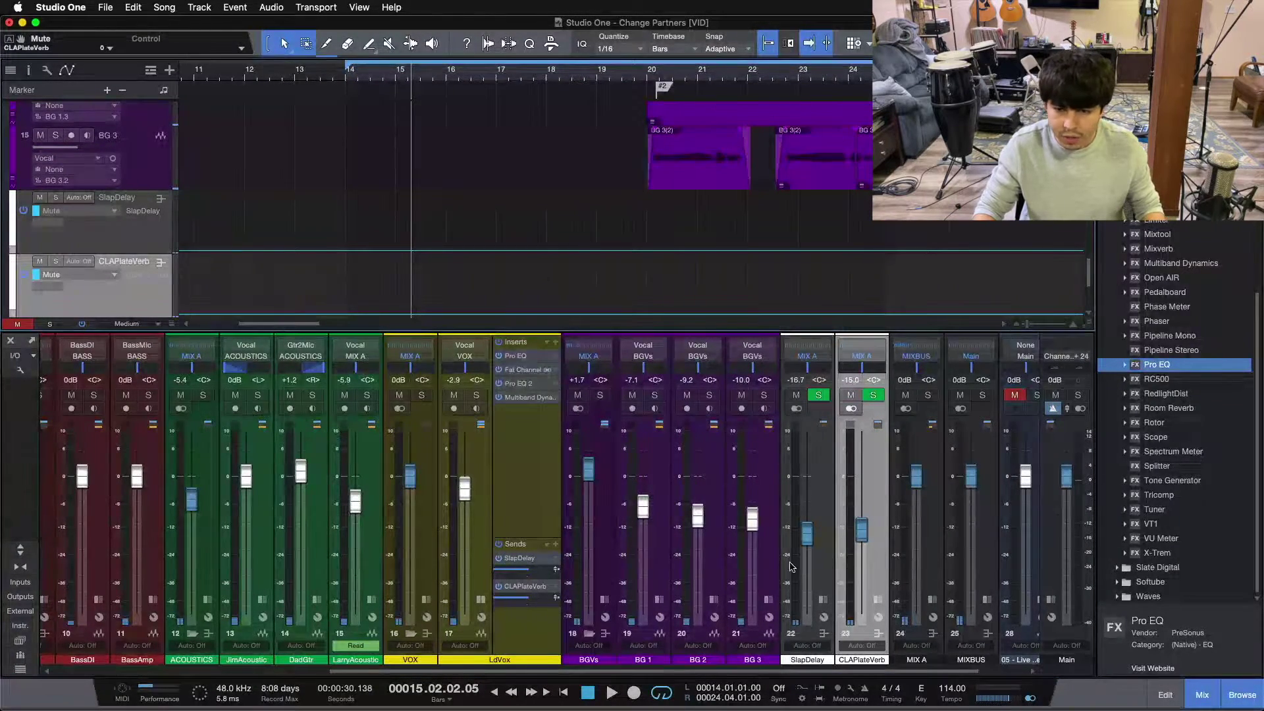
- Select the SlapDelay and CLAPlateVerb channels together and set their output to MIX A
left_click(818, 567, "super")
left_click(819, 564, "super")
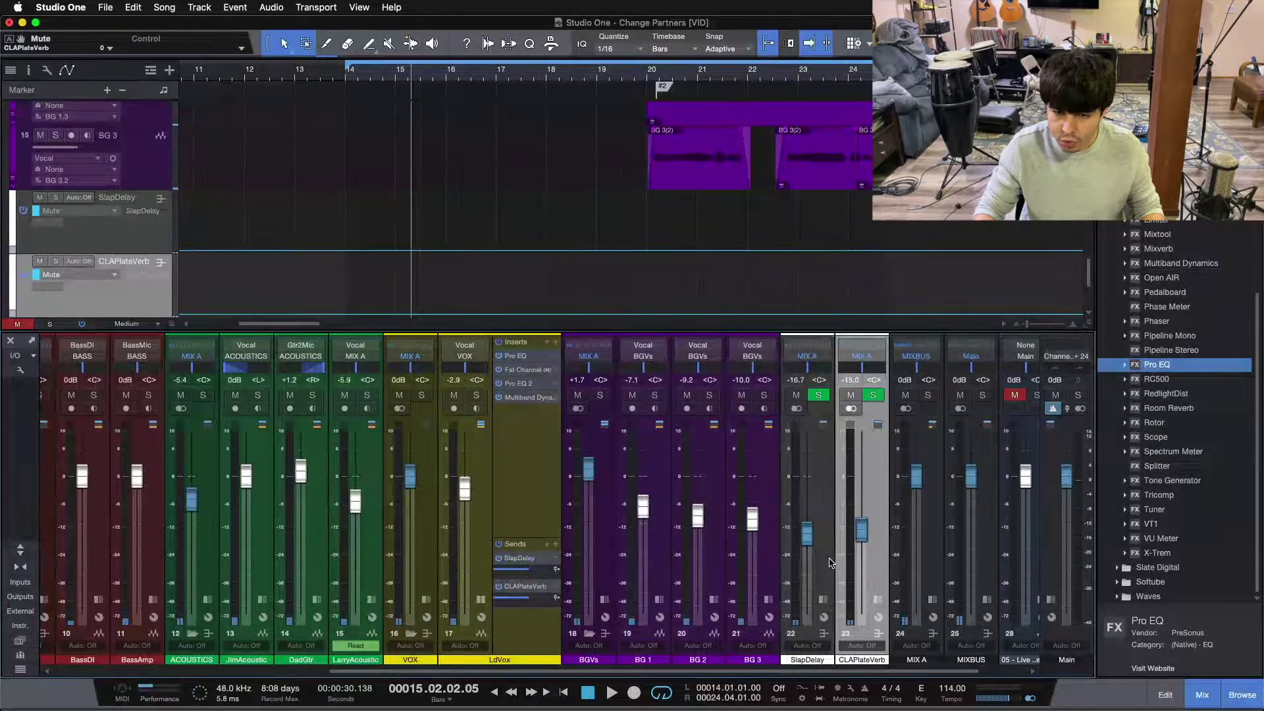
left_click(823, 559, "super")
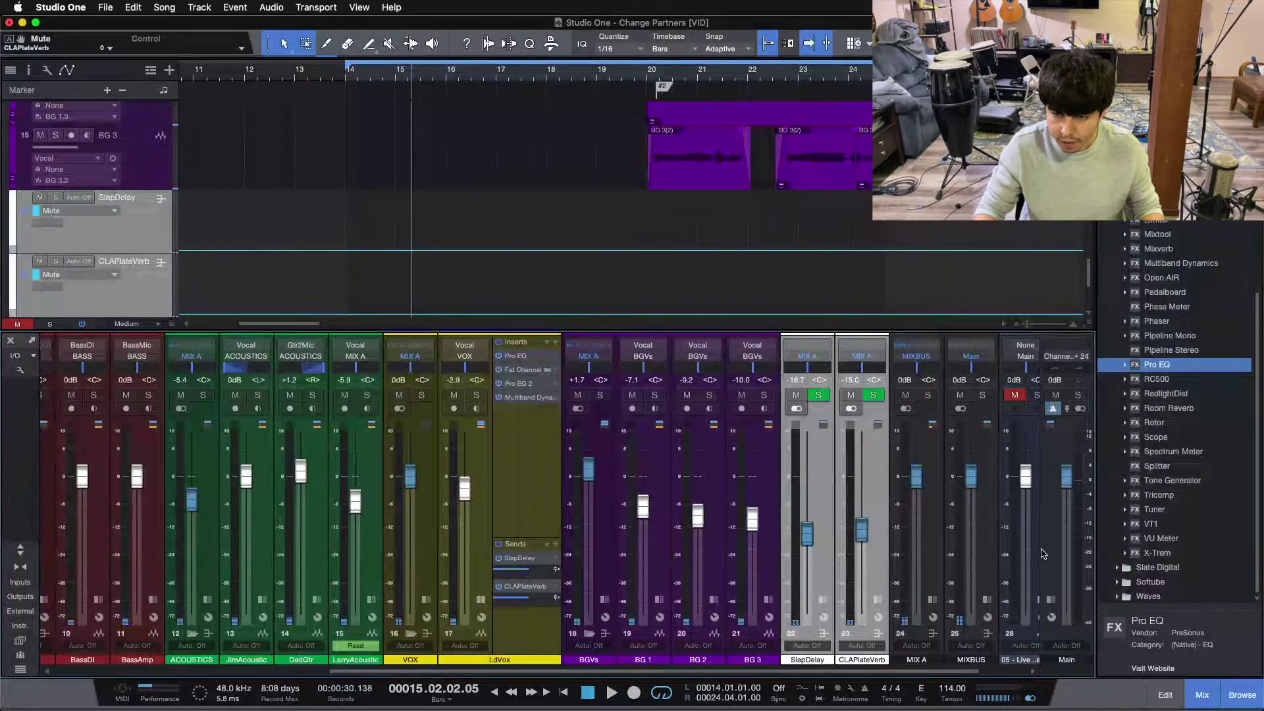
scroll(1064, 552, "right", 1)
left_click_drag(1064, 552, 721, 550)
left_click(741, 358)
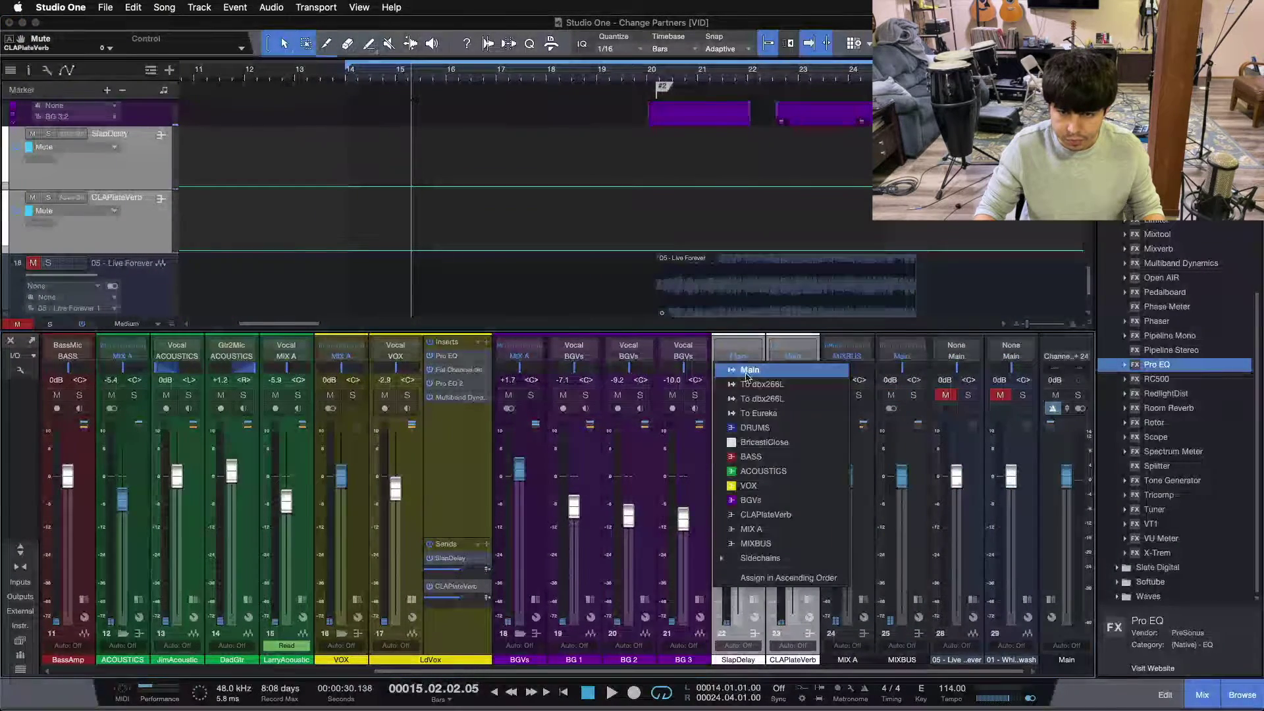
left_click(754, 523)
- Hide the mixer and write a Mute-on automation block on the SlapDelay lane from 19.03.03 to the #2 marker at 20.01.04
key("F3")
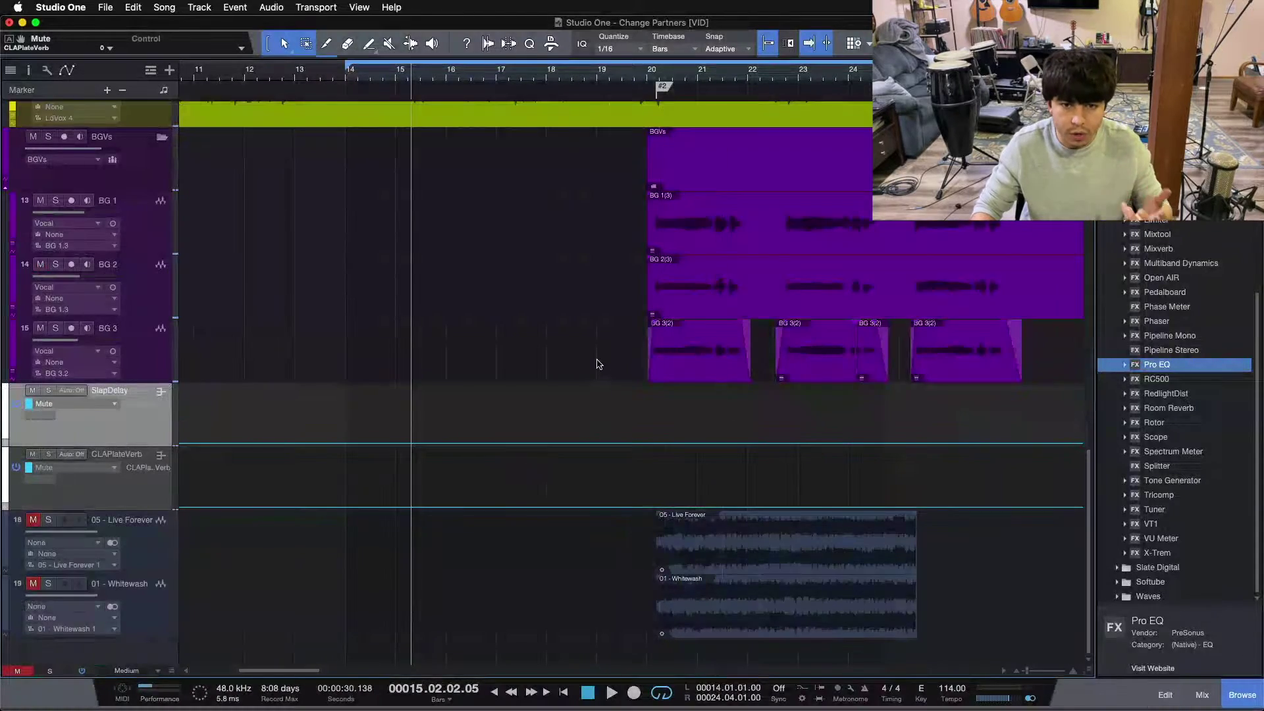
scroll(596, 362, "up", 5)
scroll(635, 319, "down", 1)
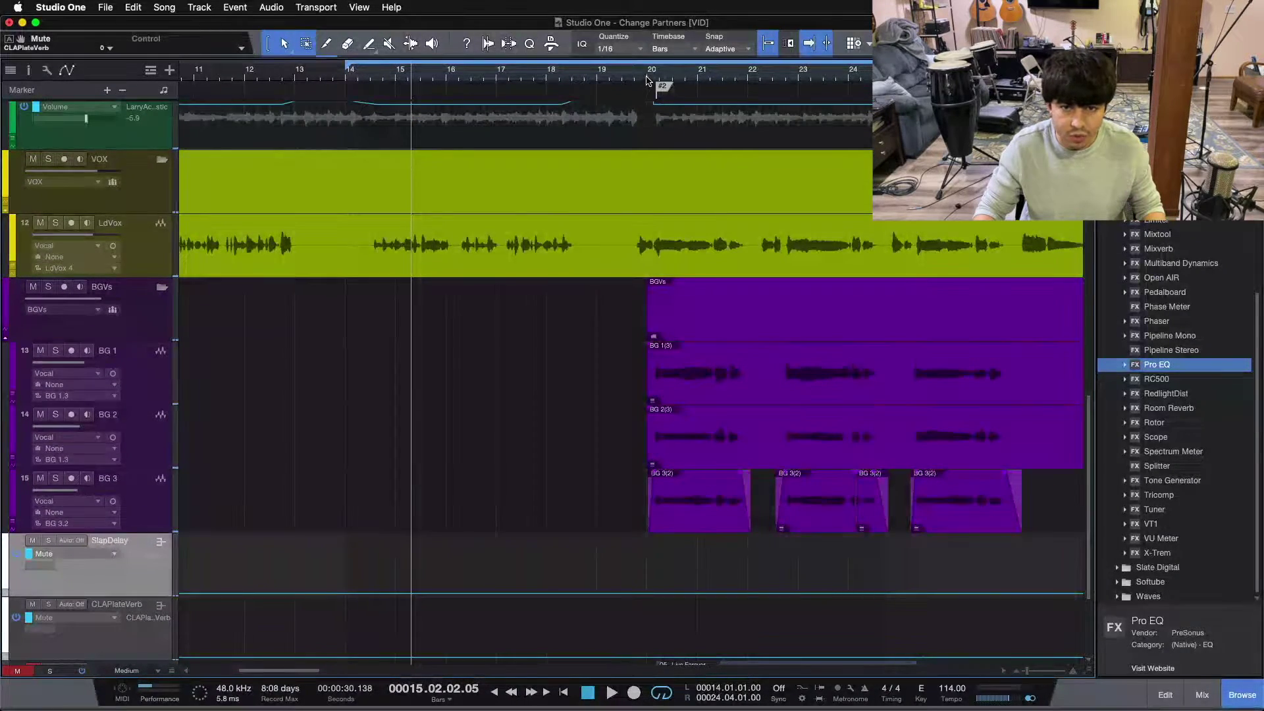
scroll(632, 197, "up", 5)
scroll(630, 115, "up", 1)
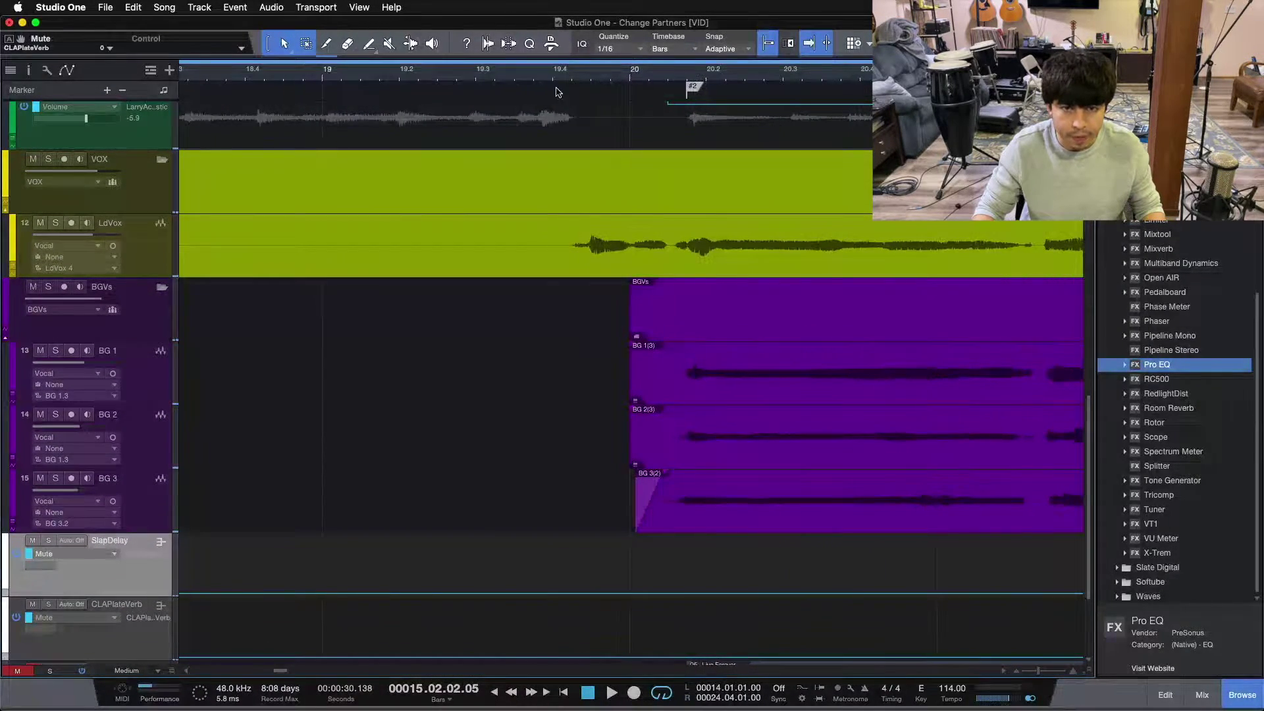
left_click(532, 77)
left_click(685, 76)
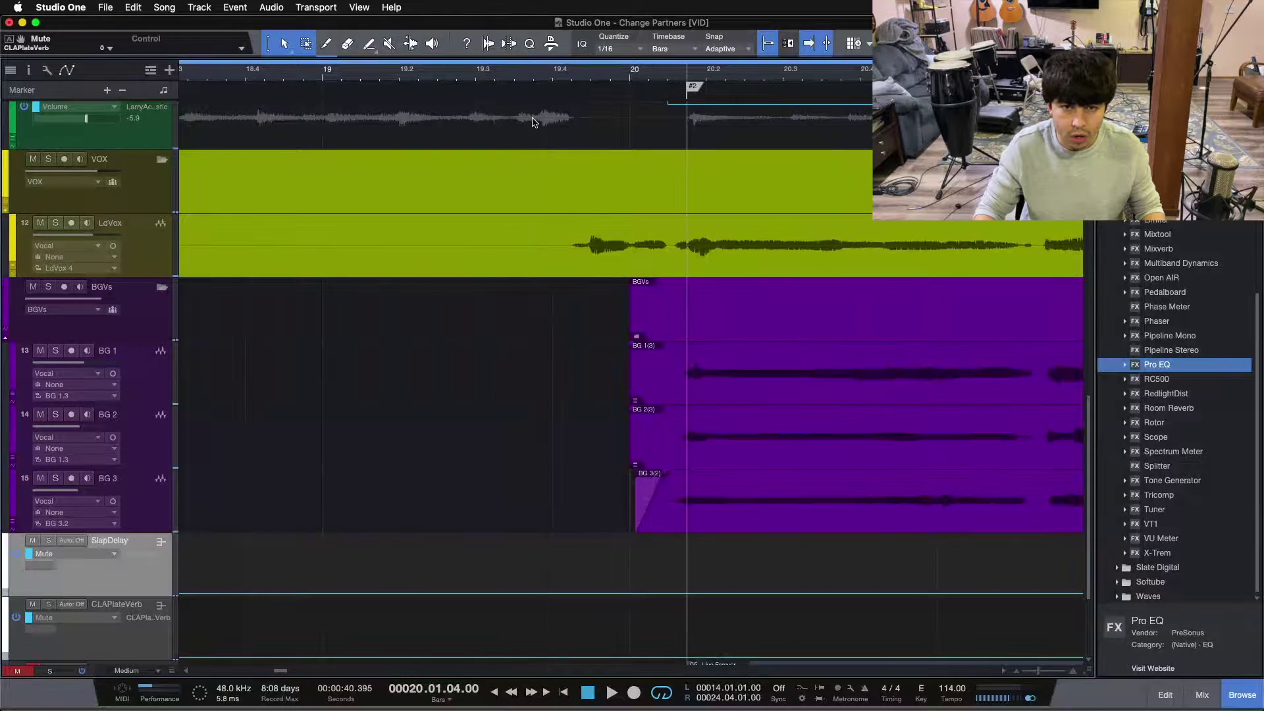
left_click(533, 123)
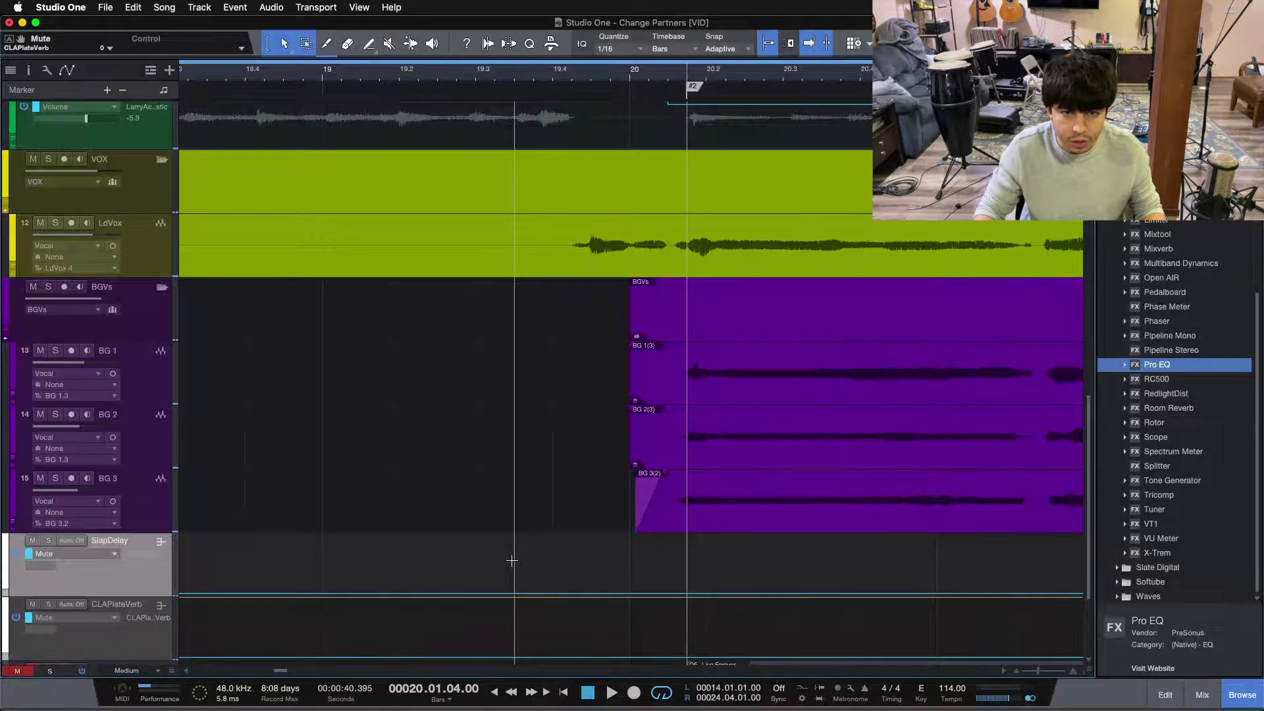
left_click_drag(512, 560, 704, 570)
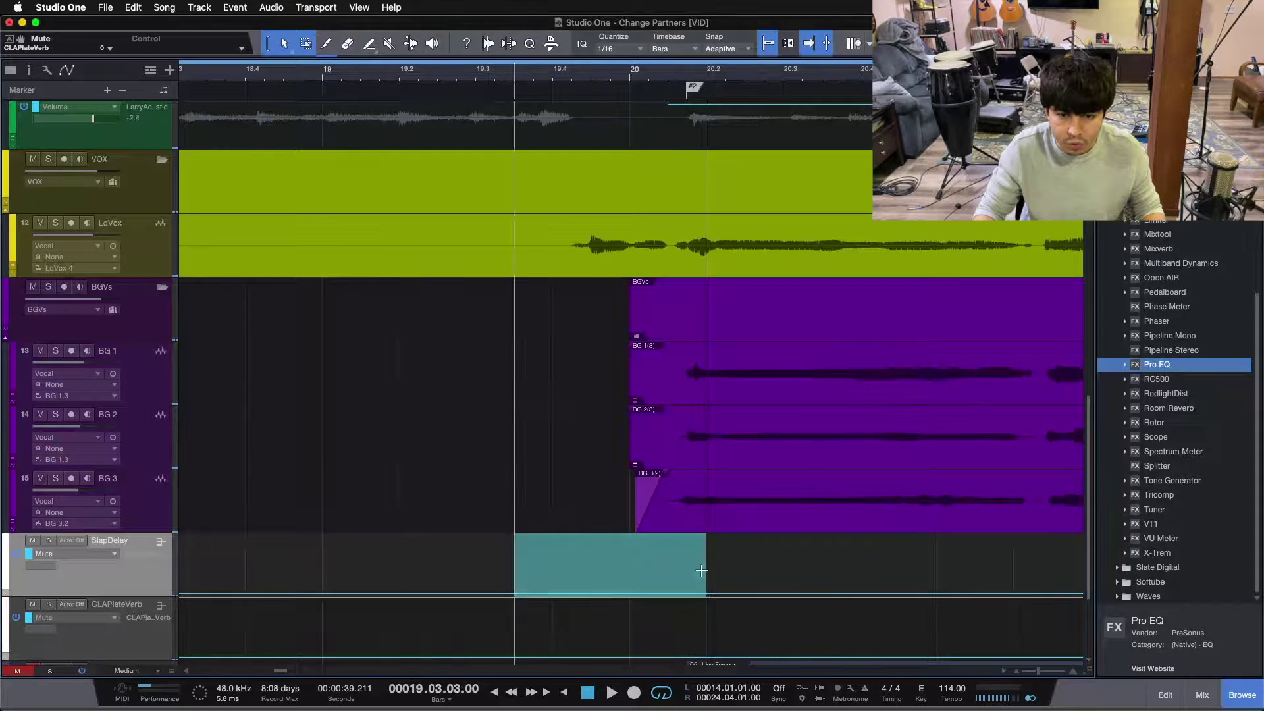
left_click(693, 557)
left_click_drag(690, 552, 534, 558)
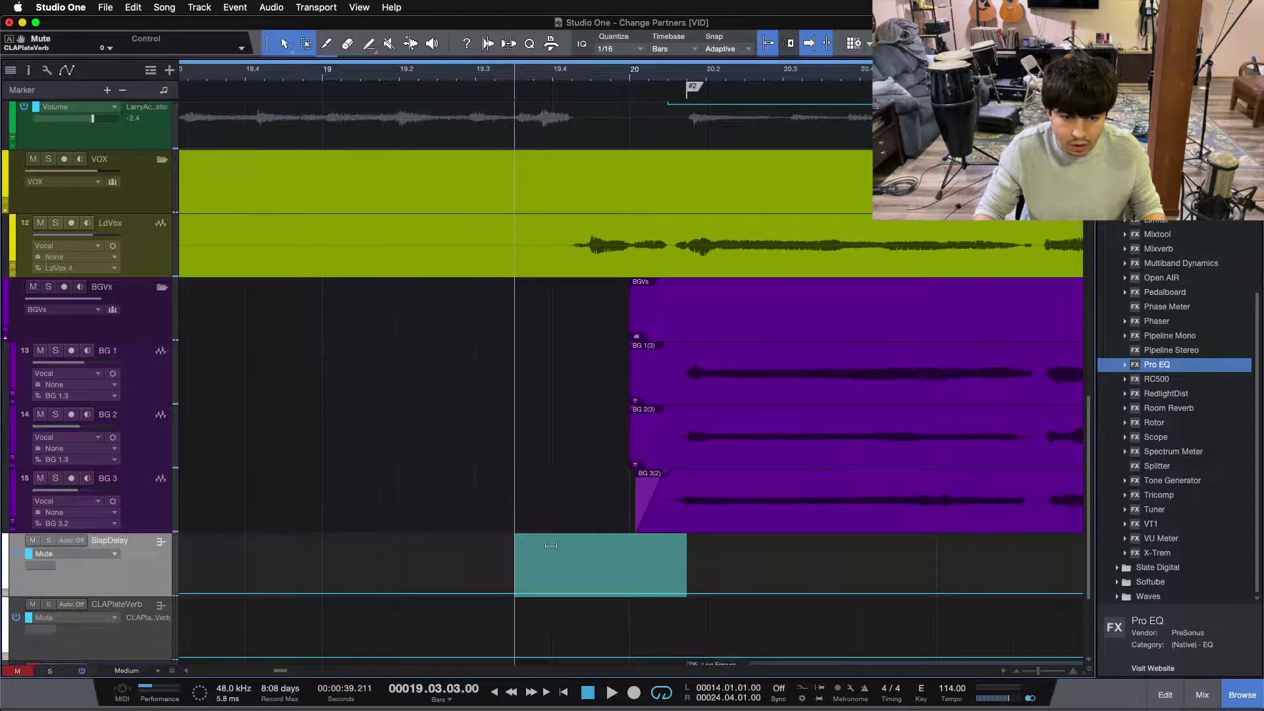
left_click(563, 75)
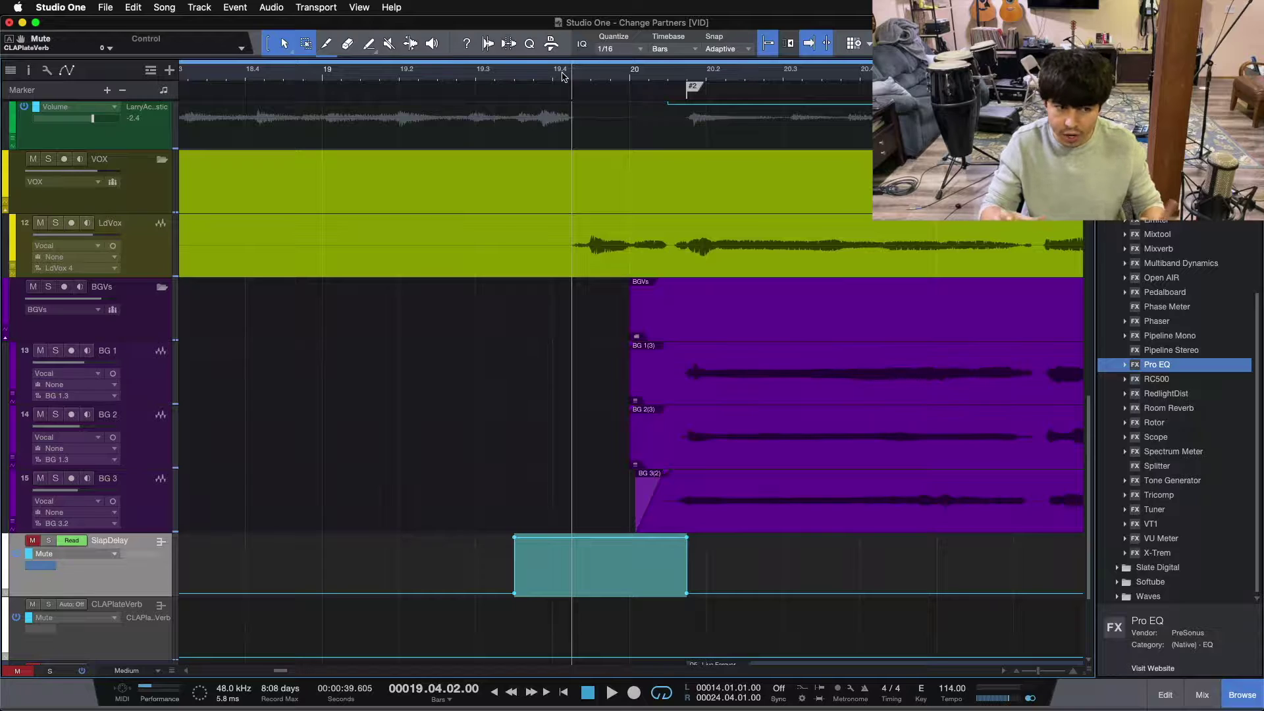
- Write a matching Mute-on automation block on the CLAPlateVerb lane from 19.03.03 to the #2 marker
scroll(531, 257, "down", 4)
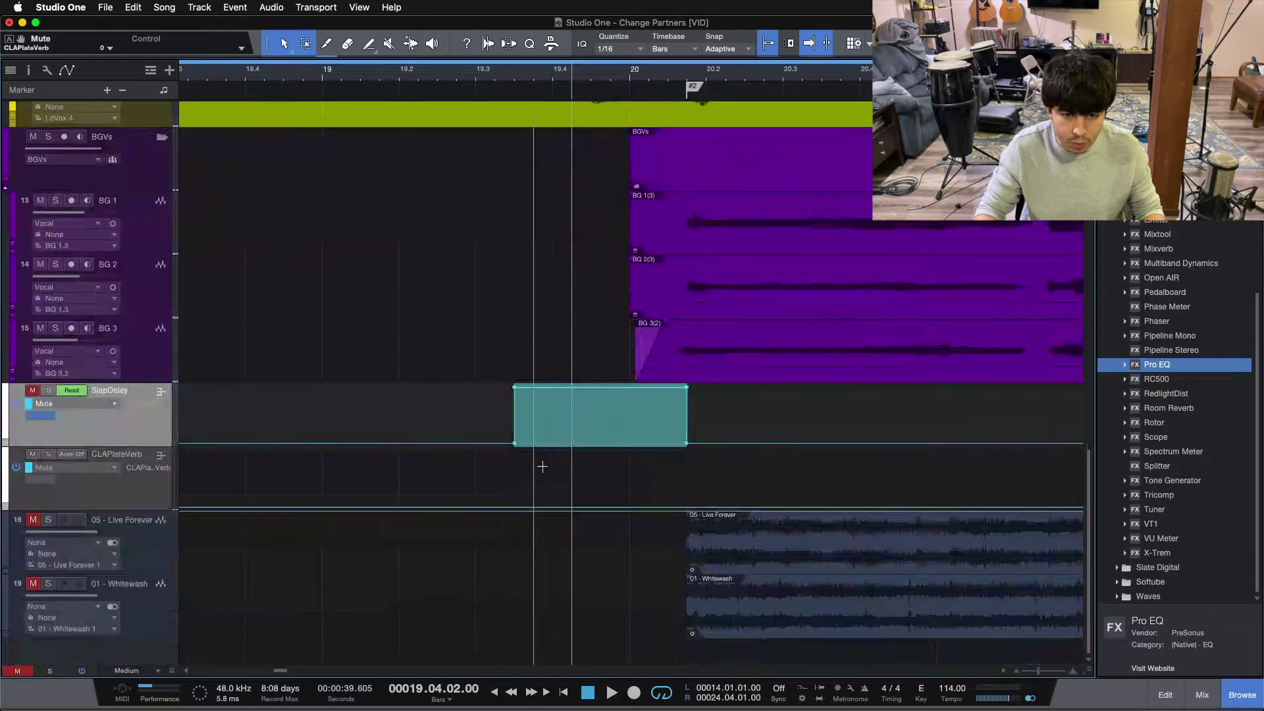
left_click_drag(519, 472, 686, 474)
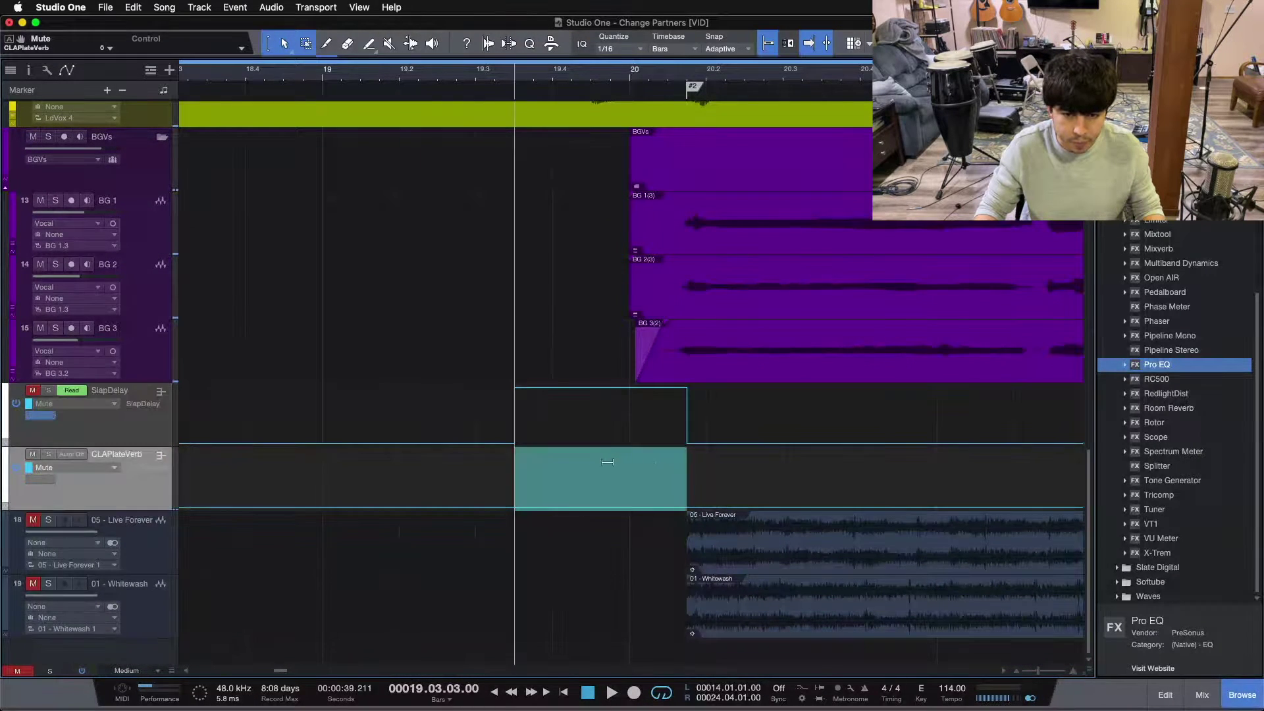
left_click_drag(502, 92, 512, 71)
scroll(558, 228, "up", 3)
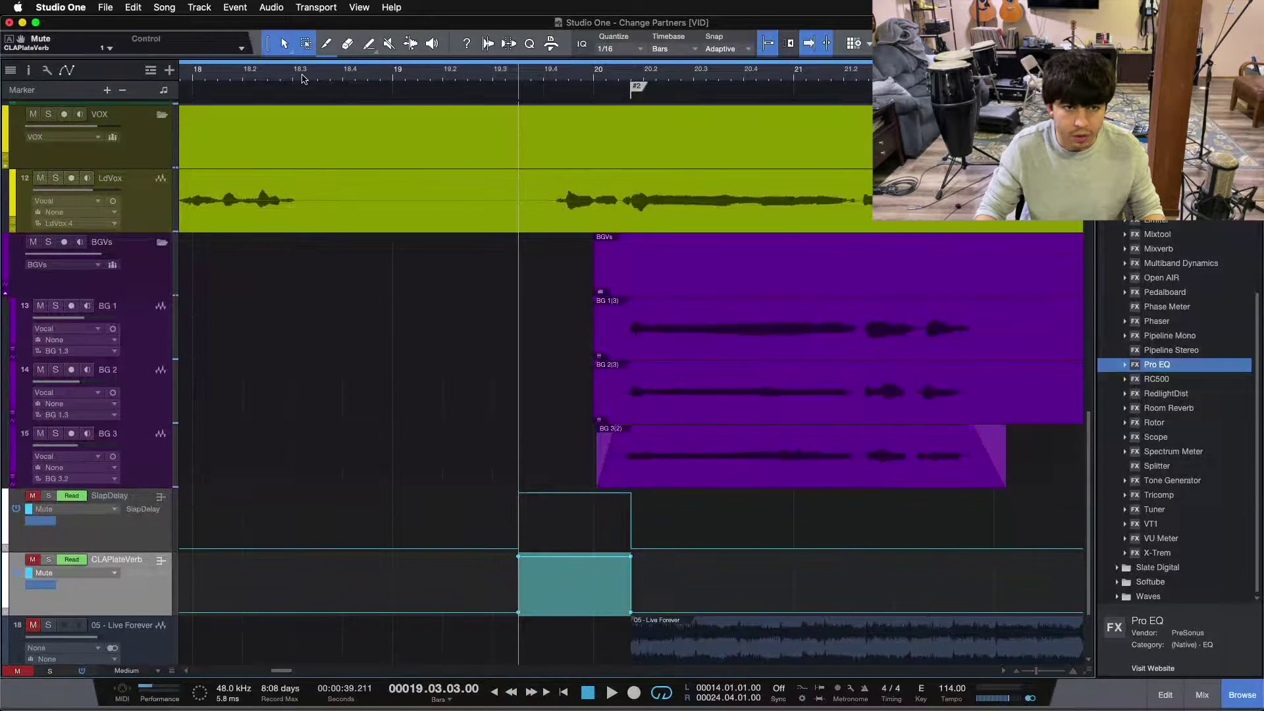
- Play the song from 14.01.01 through the #2 marker to audition the SlapDelay and CLAPlateVerb mutes
left_click_drag(293, 83, 535, 53)
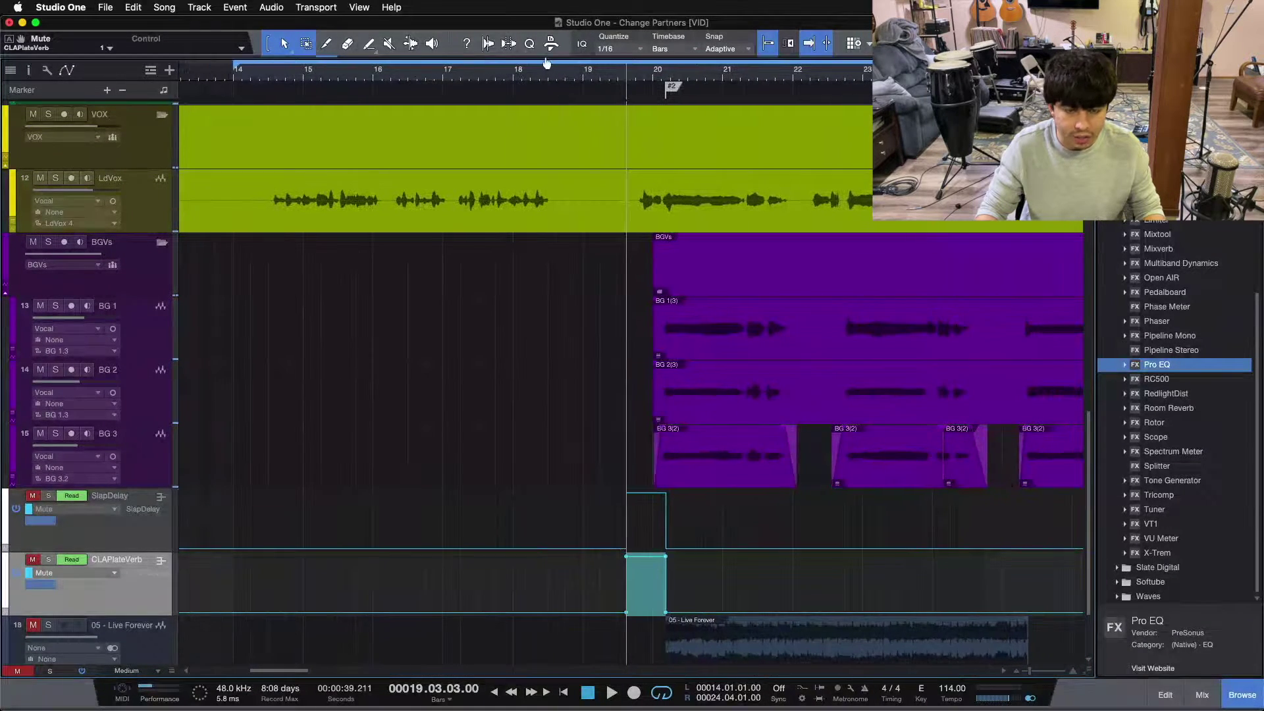
key("KP_1")
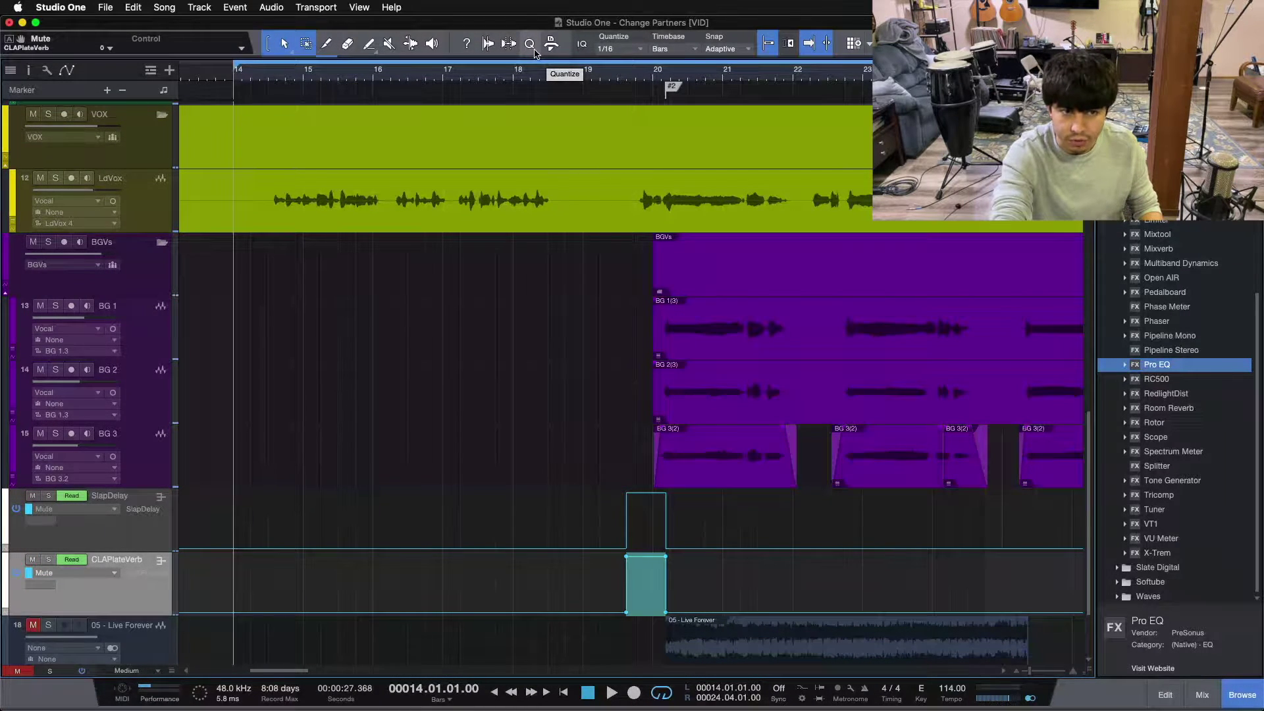
key("space")
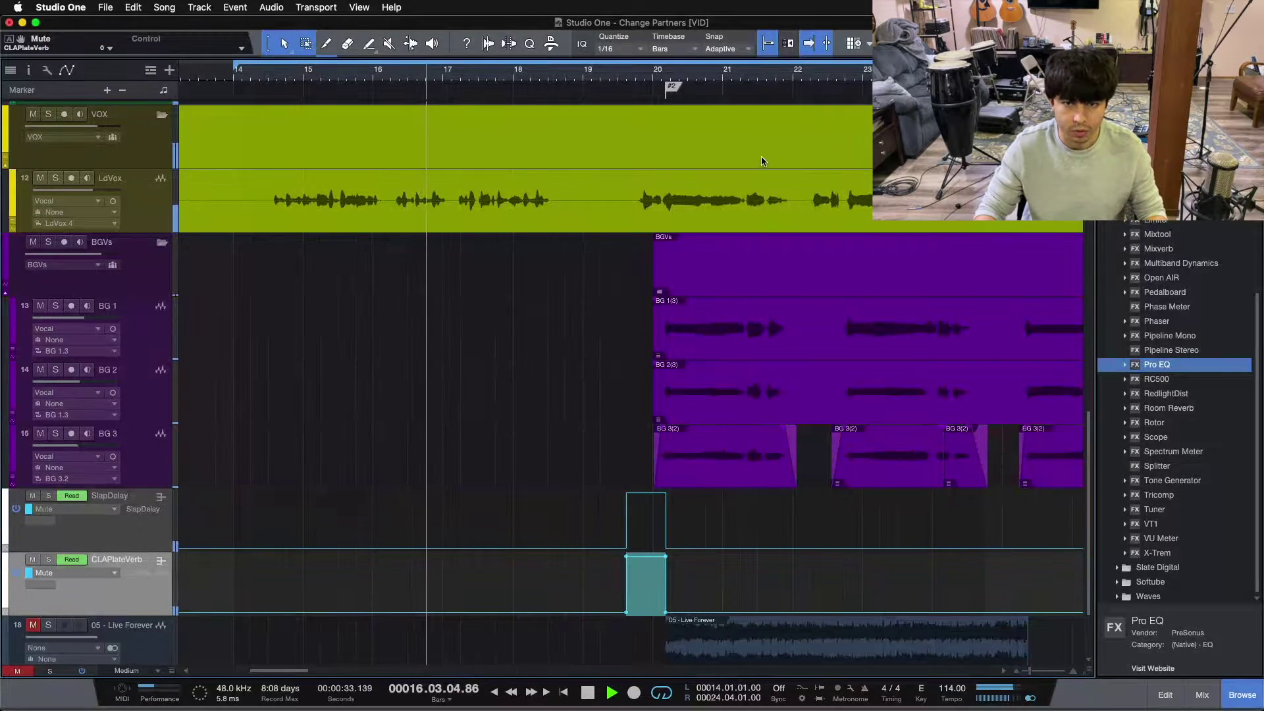
left_click_drag(669, 82, 644, 79)
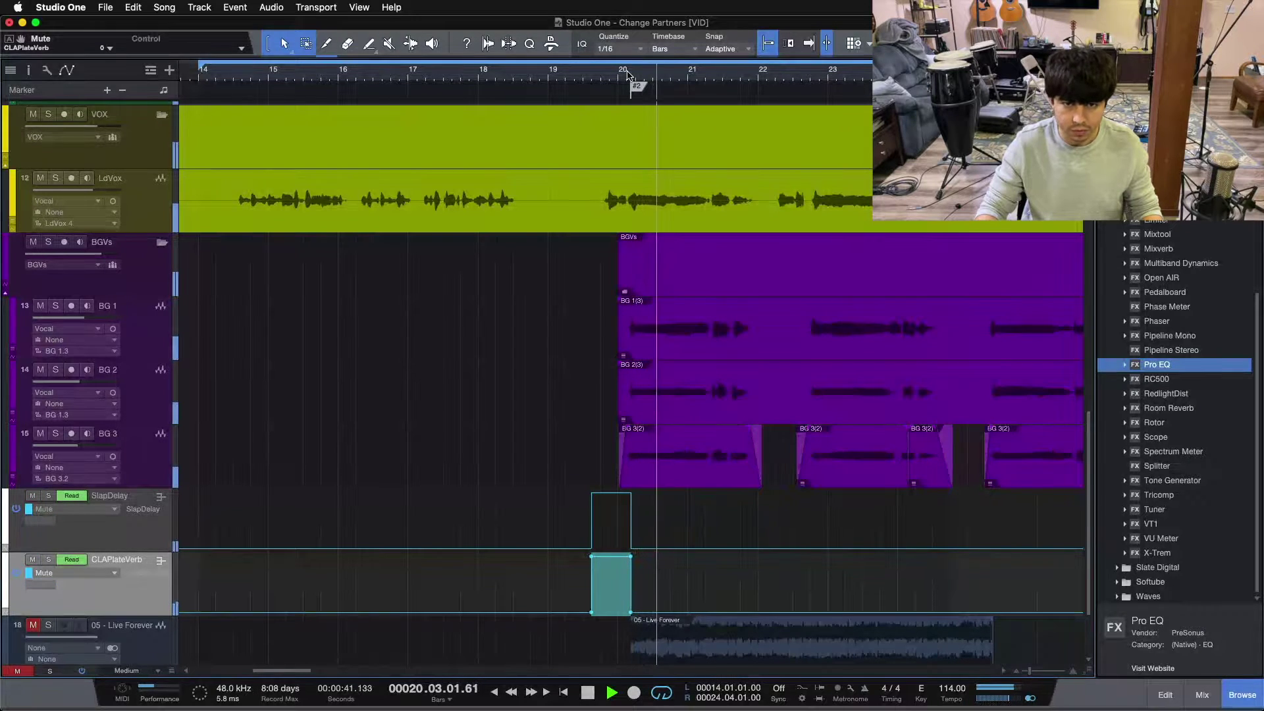
key("w")
key("w")
key("w")
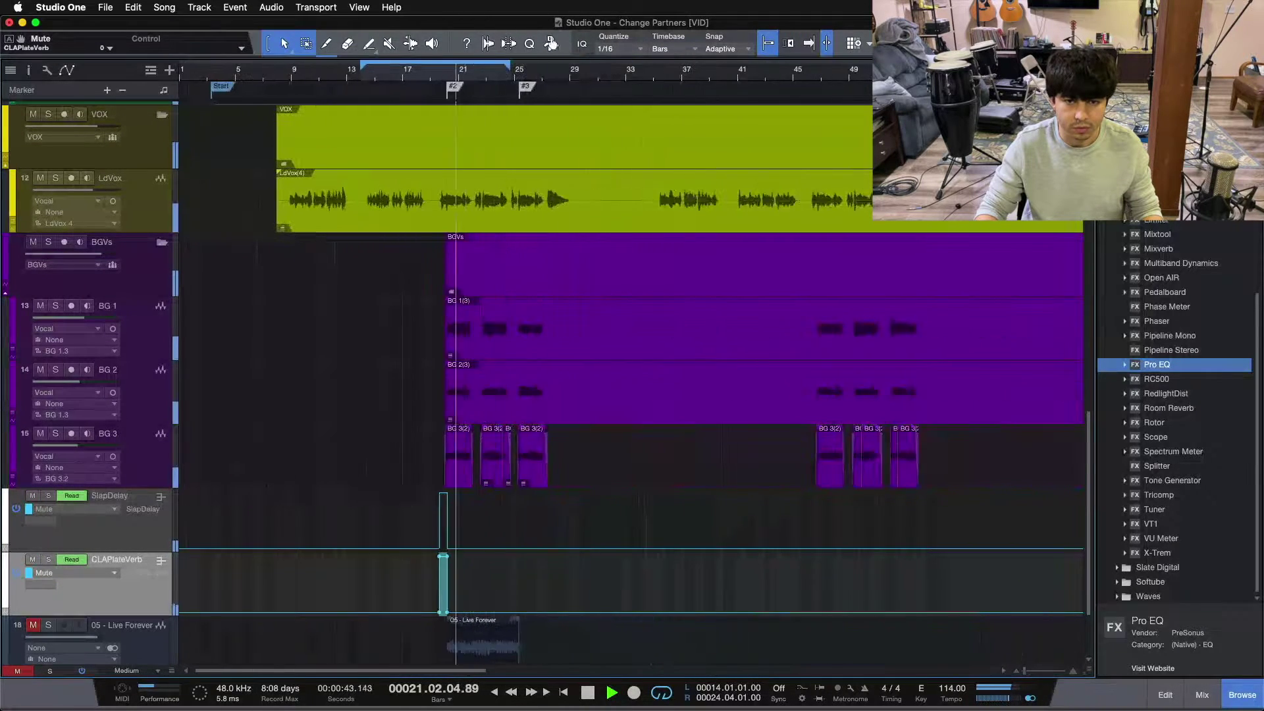
key("e")
key("e")
key("e")
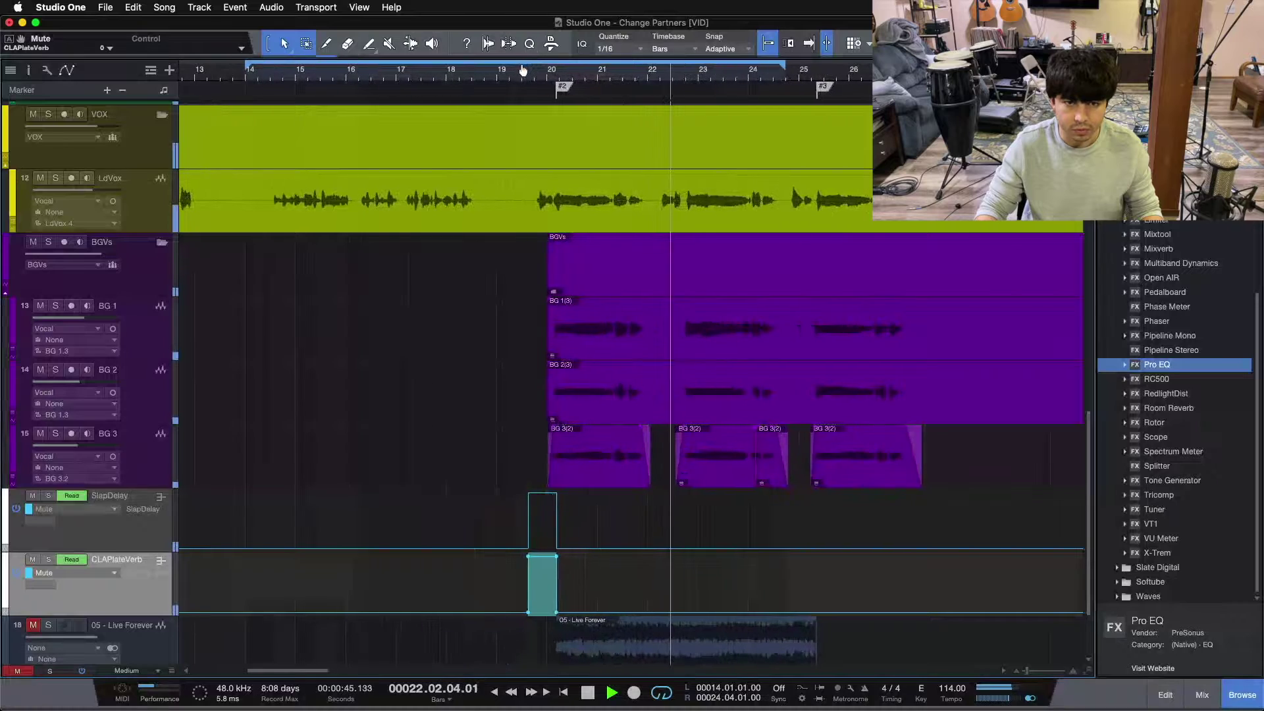
- Replay the section with the mixer shown and set the SlapDelay channel to -15.0 dB and CLAPlateVerb to -13.3 dB
left_click(498, 71)
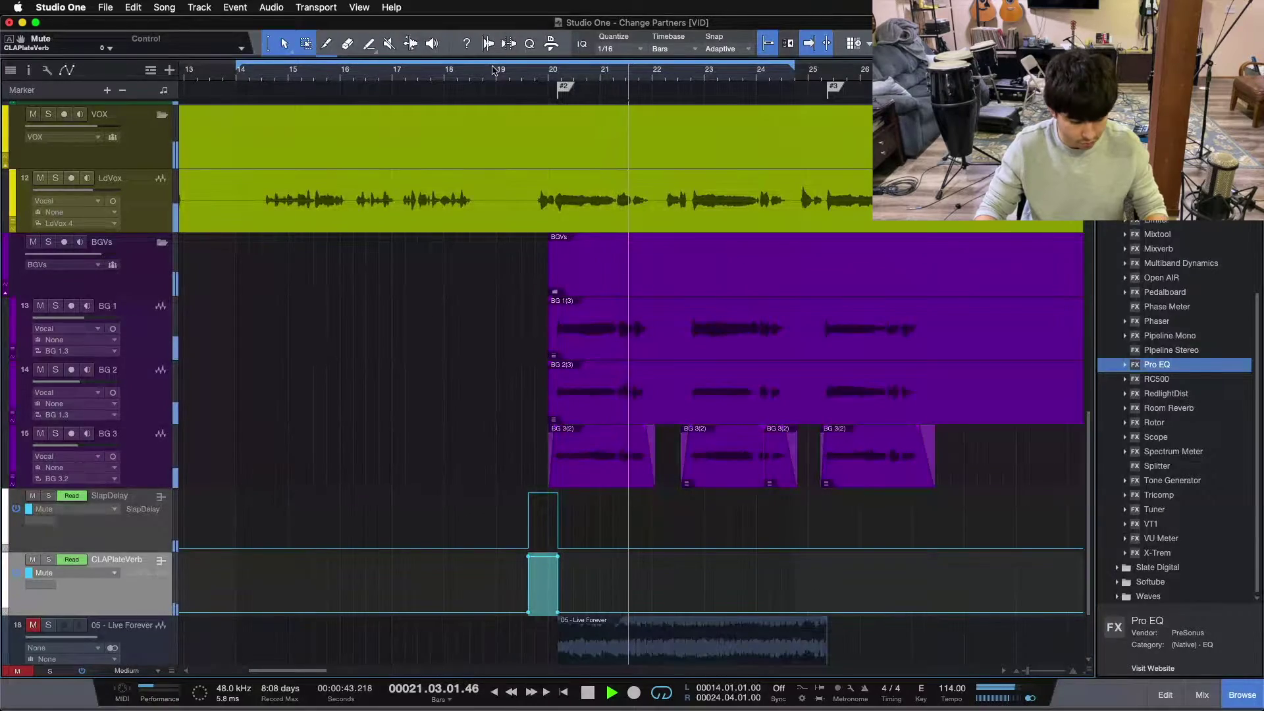
key("F3")
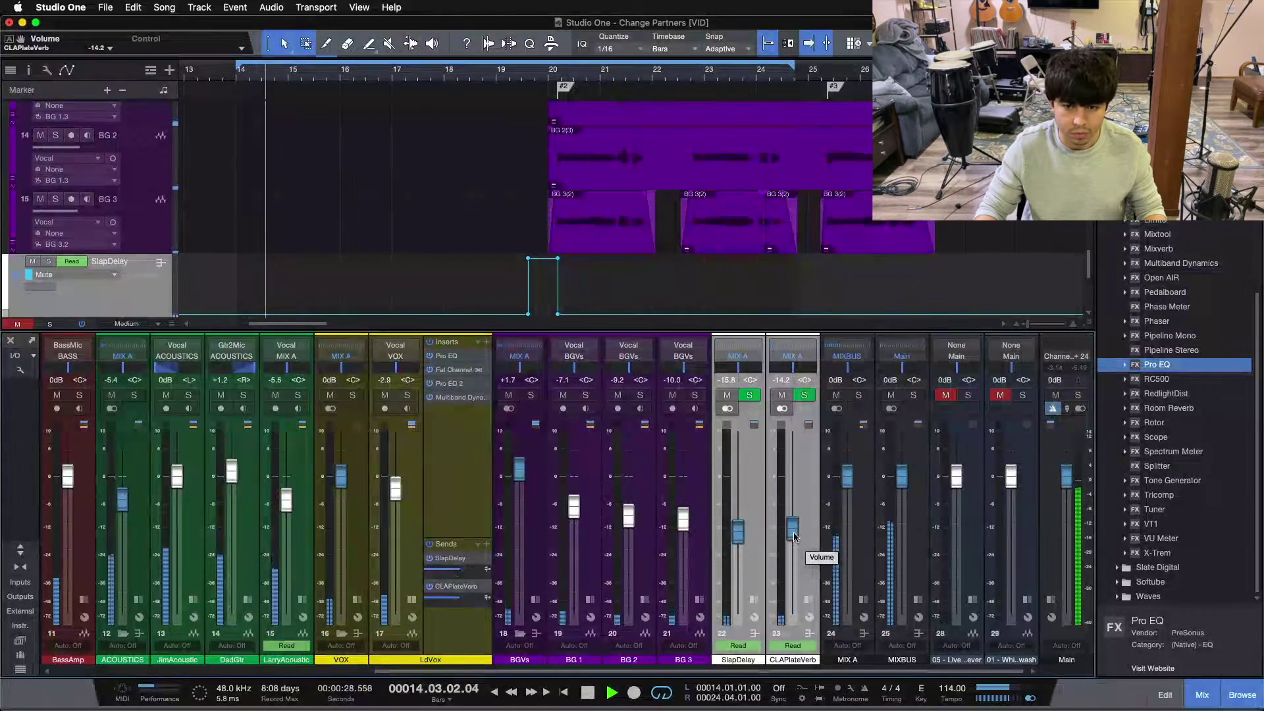
key("space")
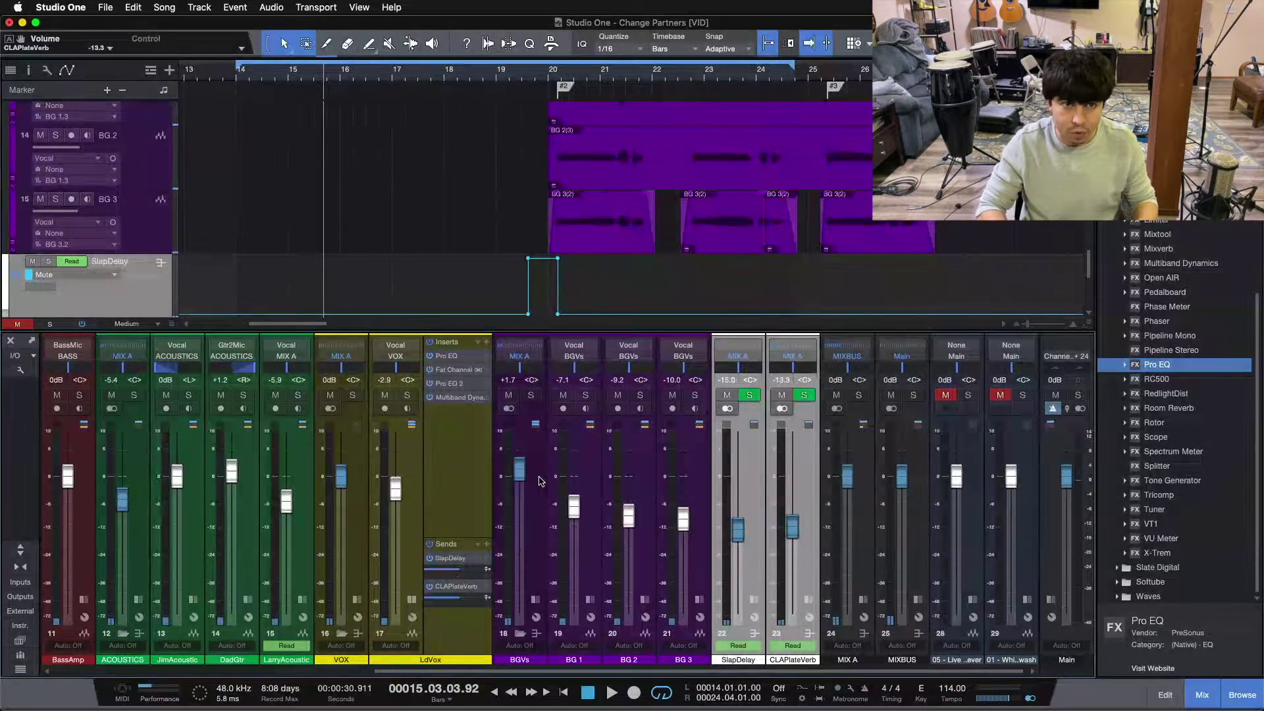
- Play from 14.01.01 to about bar 24 to check the muted effects tails at the raised levels
key("space")
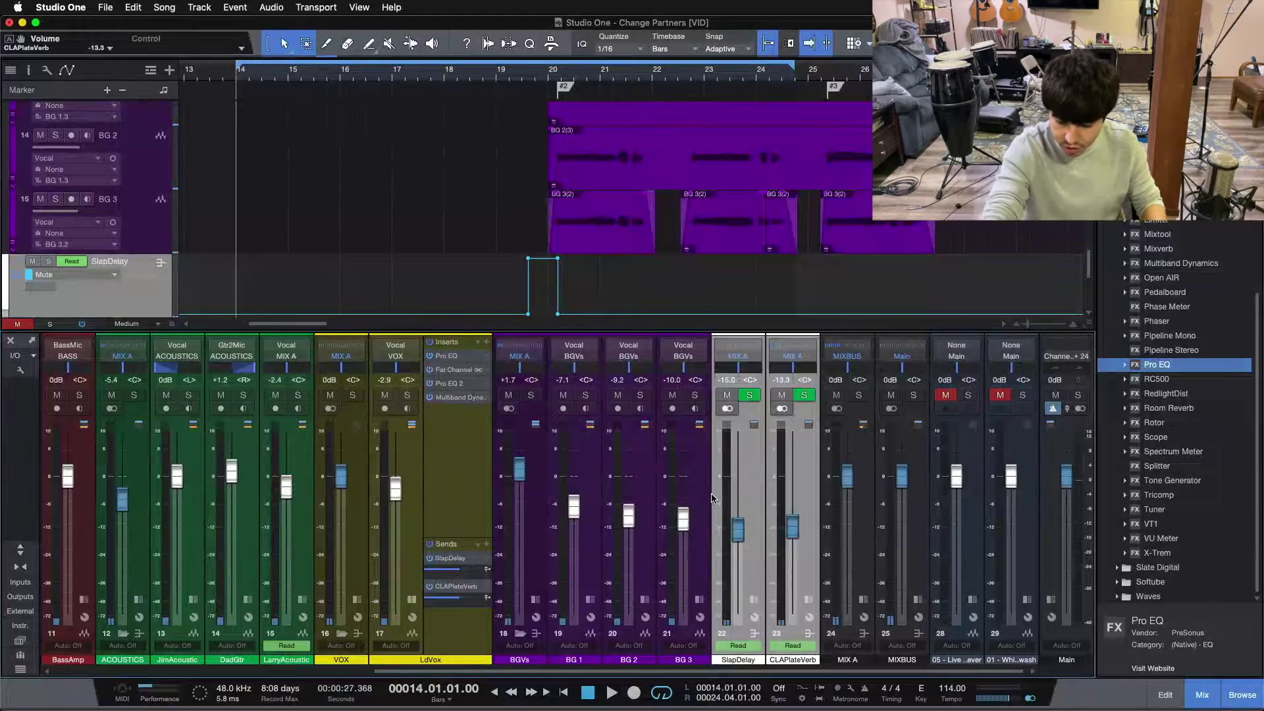
key("space")
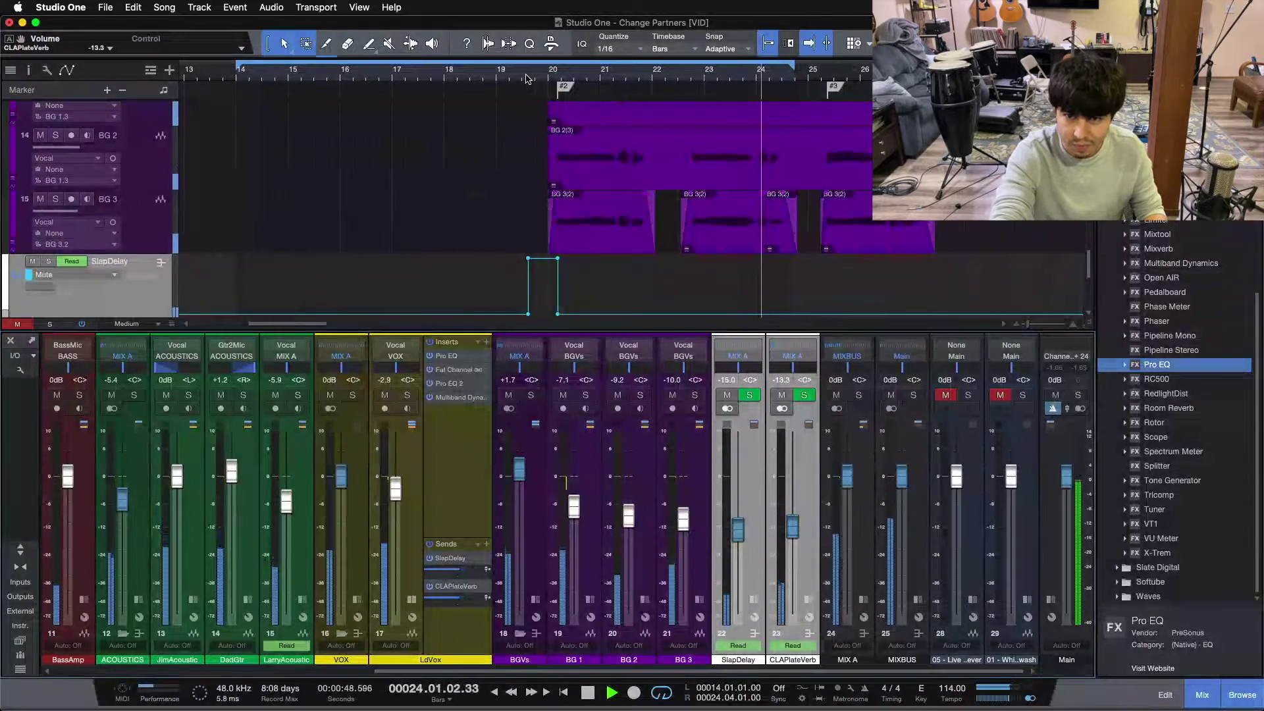
key("space")
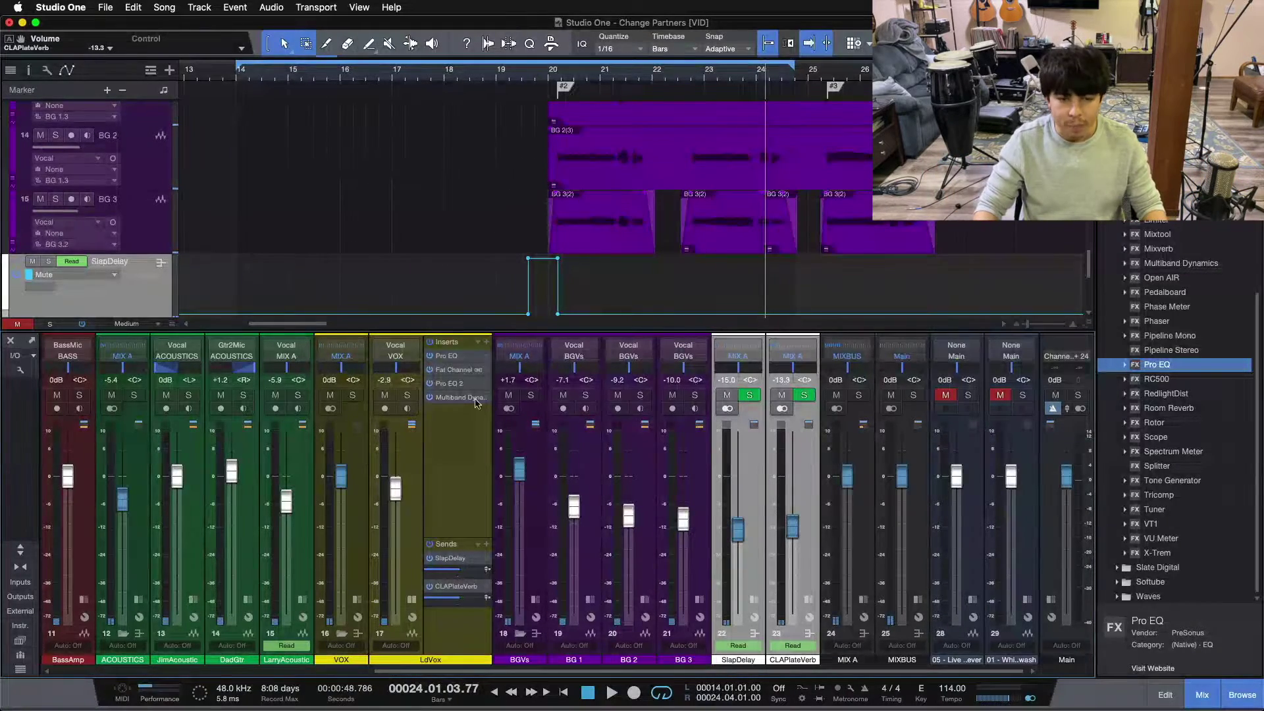
- Collapse the LdVox channel's inserts and sends, hide the mixer, and examine the arrangement for the next backing-vocal entry near bar 46
left_click(460, 513)
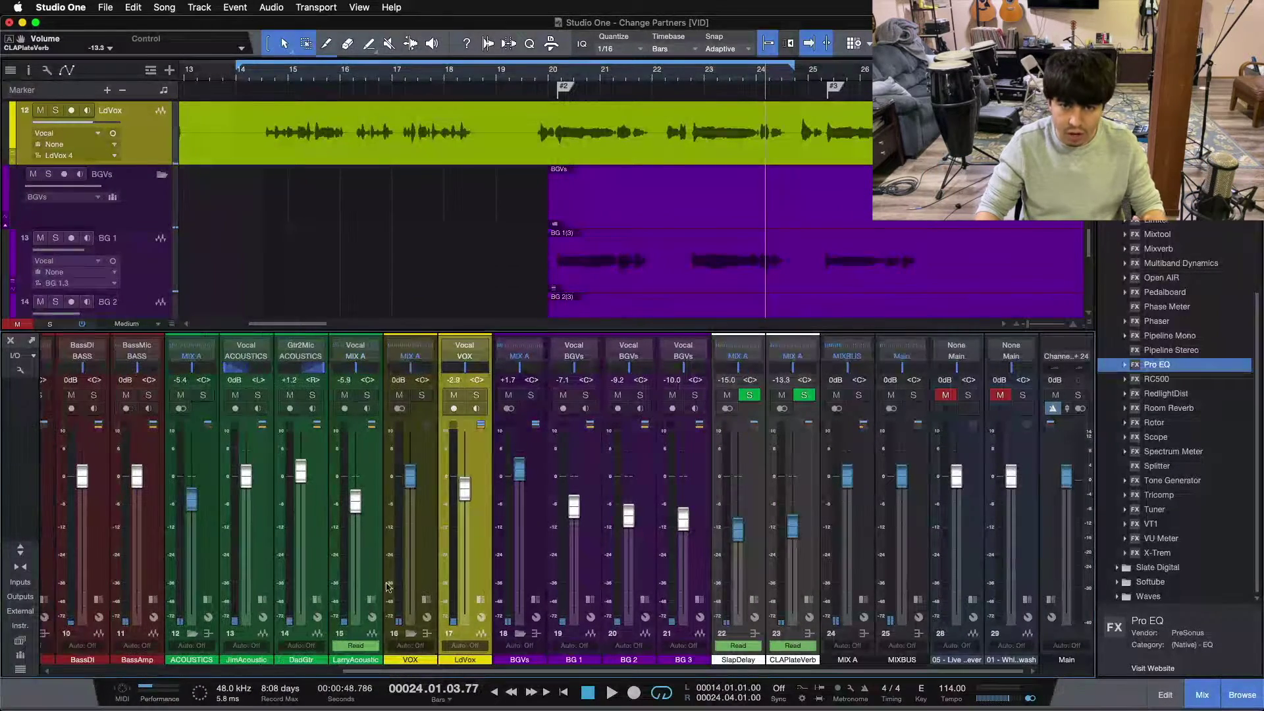
key("F3")
key("w")
key("w")
key("w")
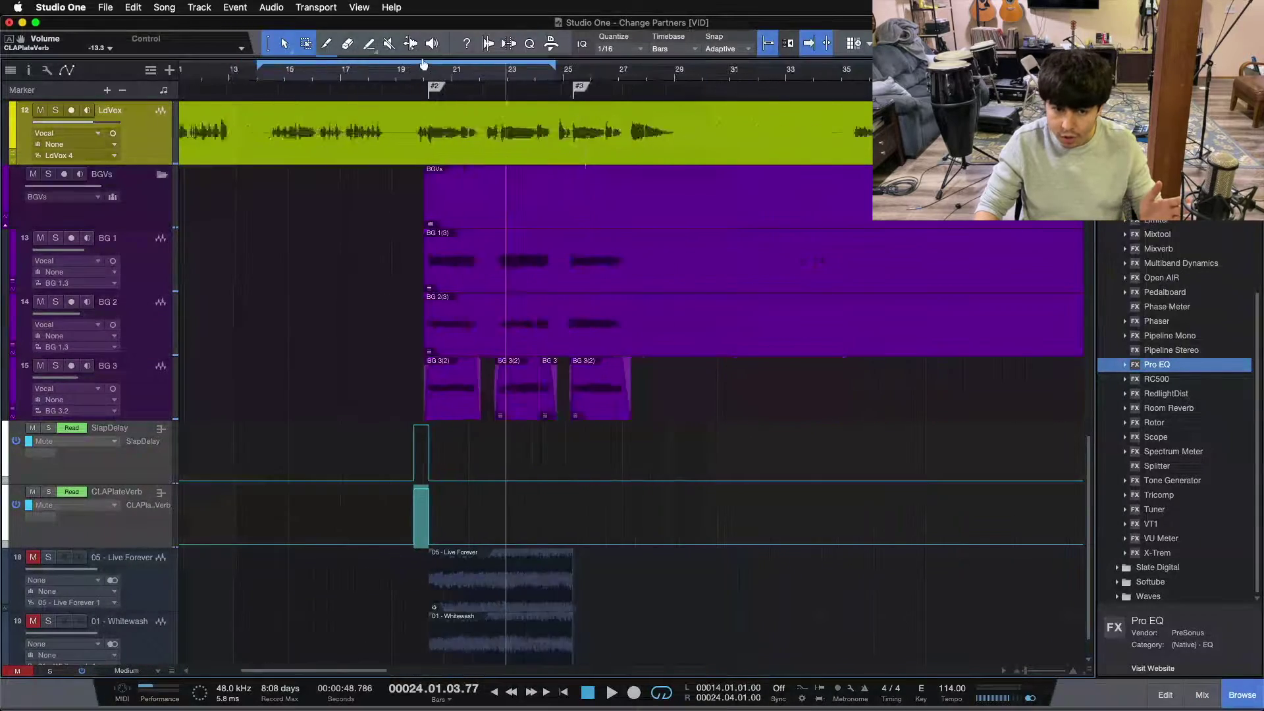
scroll(411, 136, "up", 5)
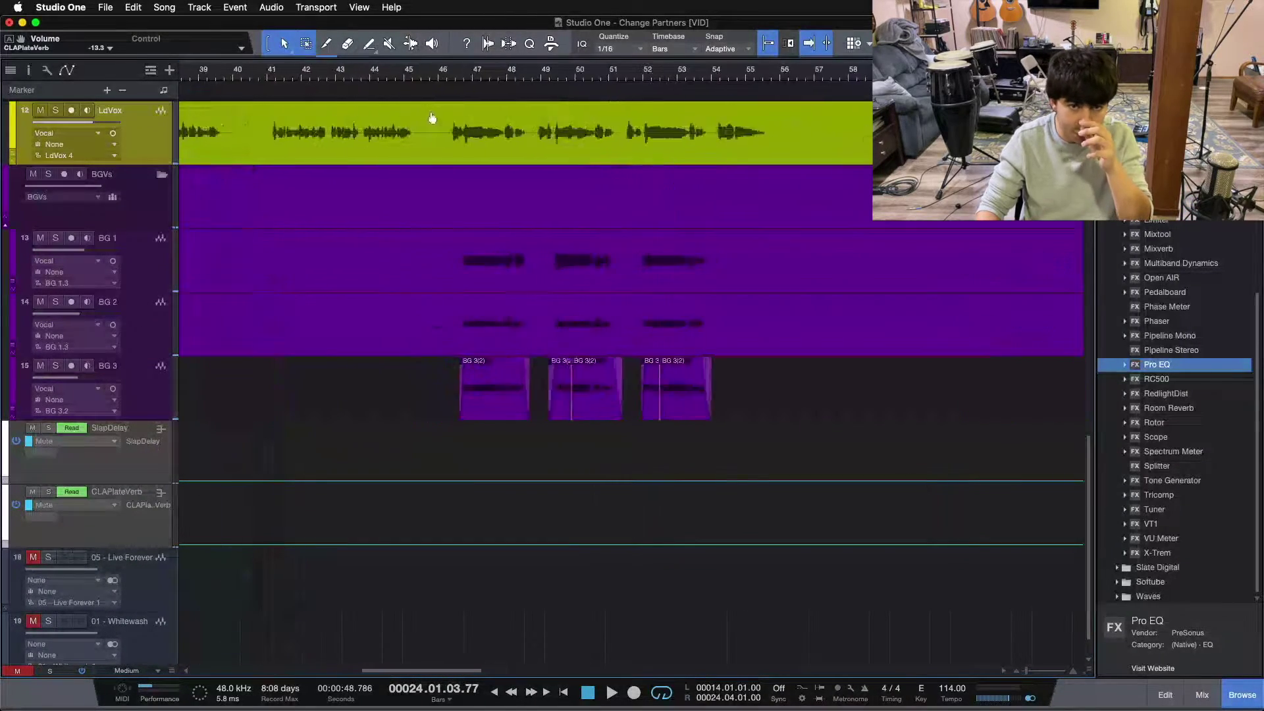
scroll(469, 137, "right", 15)
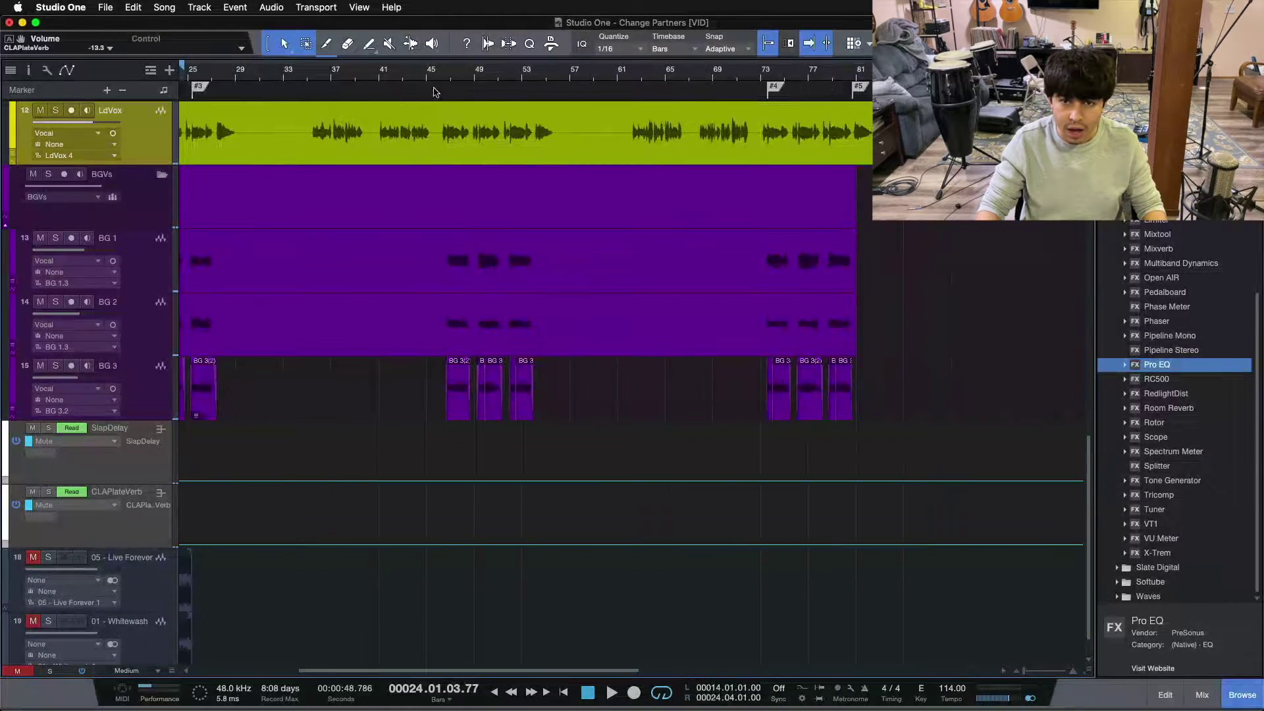
key("w")
key("w")
key("w")
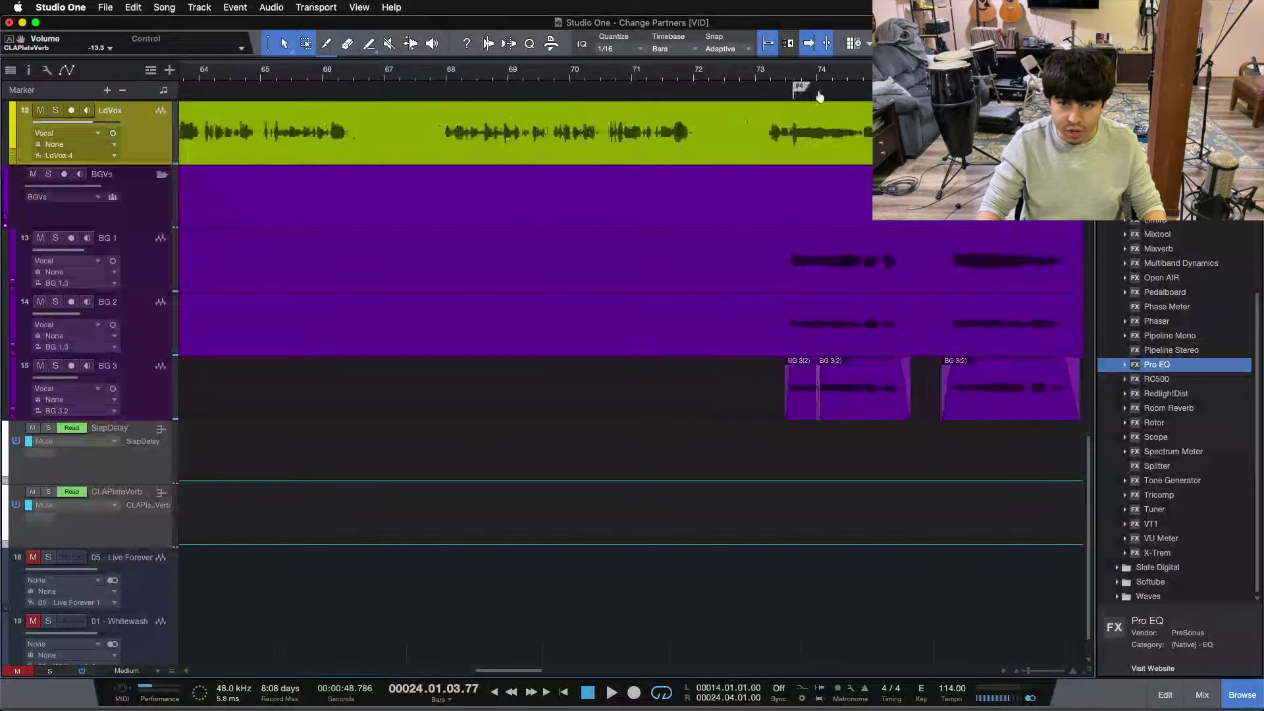
scroll(505, 84, "up", 4)
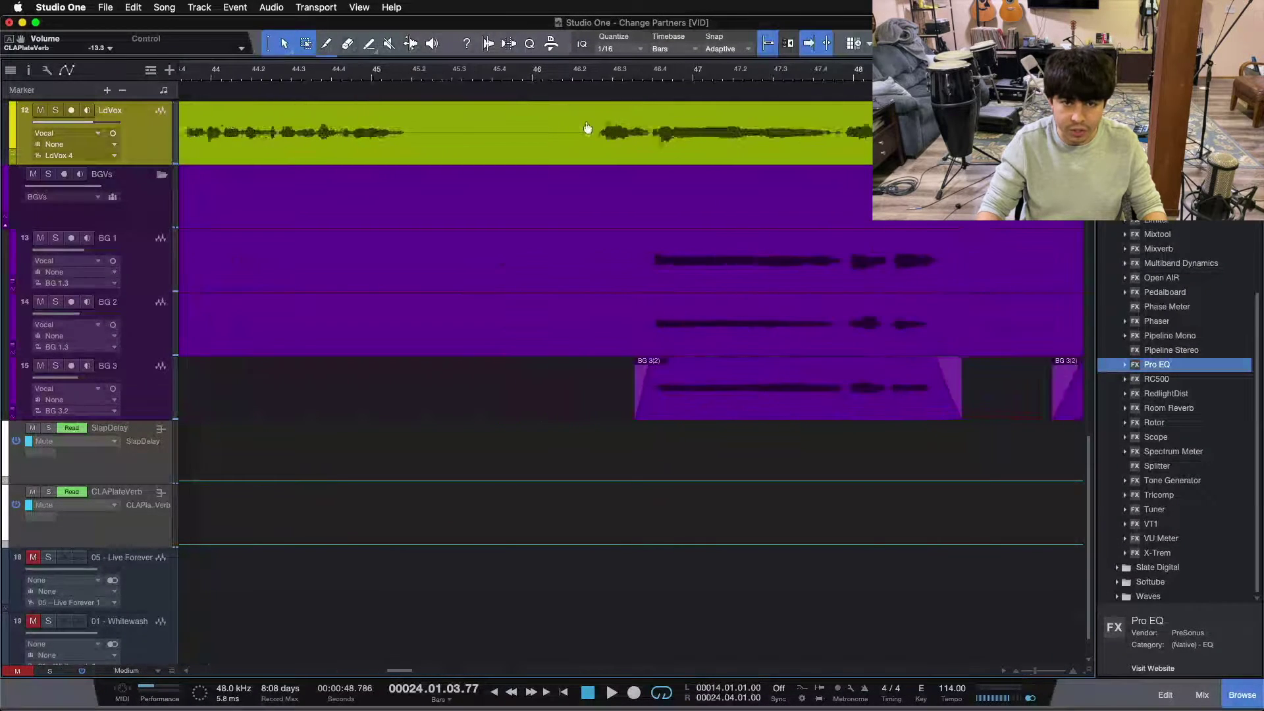
- Play from 43.04.01 through the vocal entry near bar 46 to hear the unmuted delay and reverb tails
left_click(342, 74)
scroll(504, 303, "up", 1)
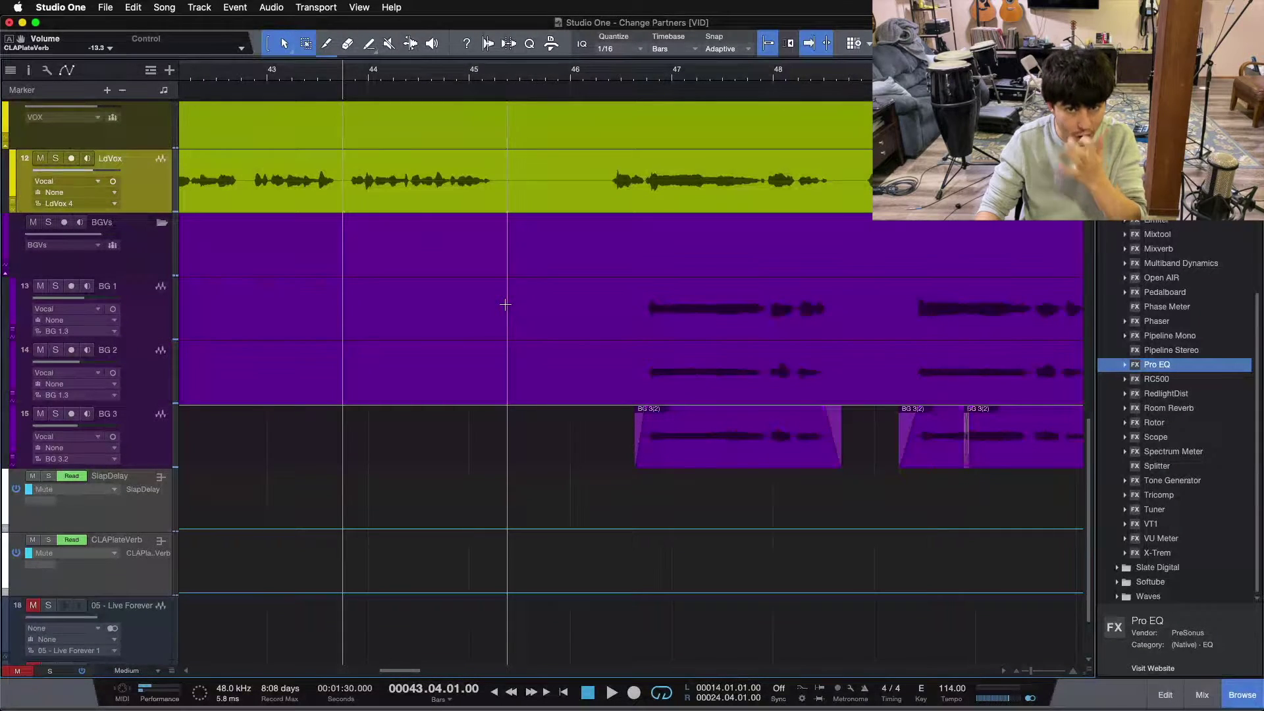
key("space")
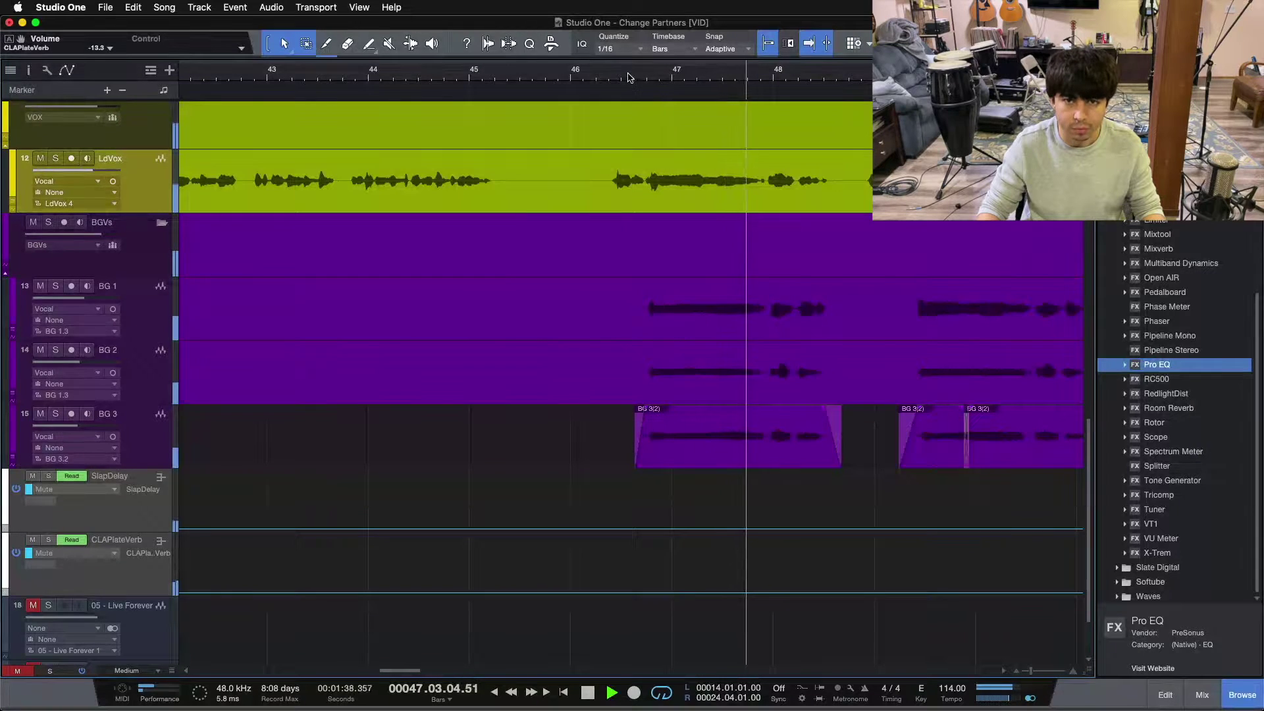
- Write a Mute-on automation block on the SlapDelay lane from 46.01.03 to the start of the backing vocals
scroll(591, 91, "up", 3)
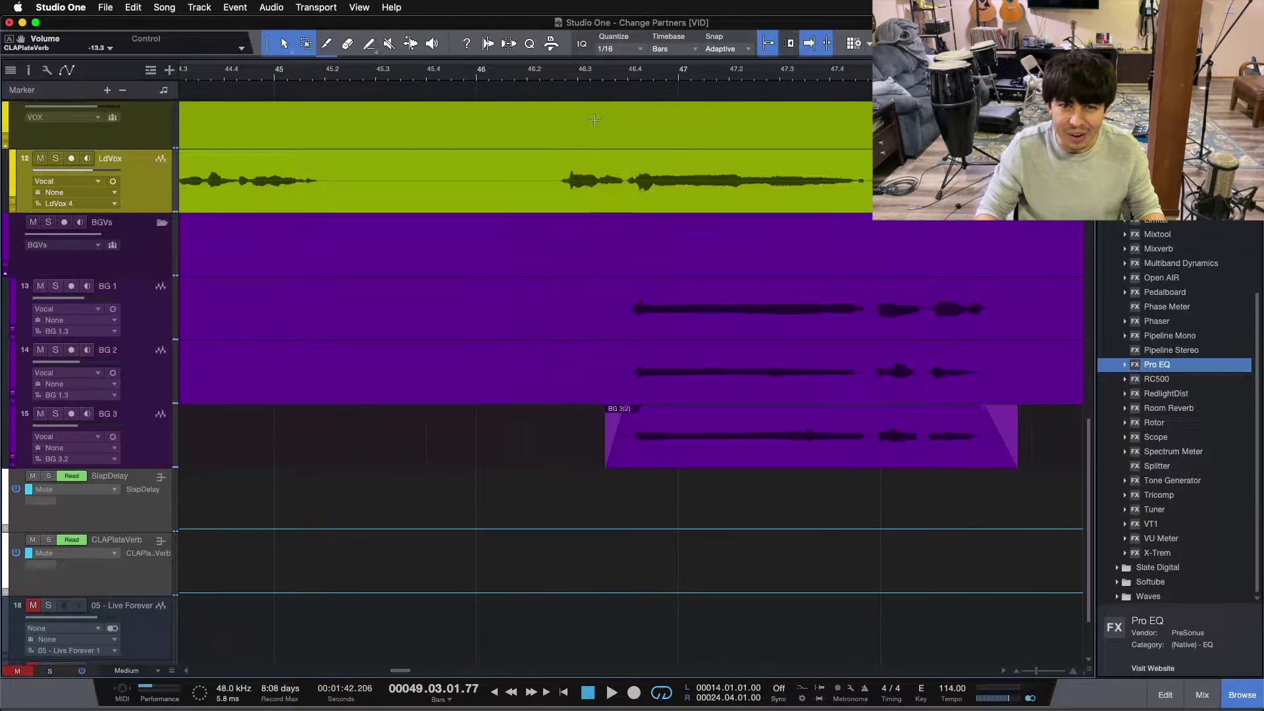
left_click_drag(616, 74, 627, 92)
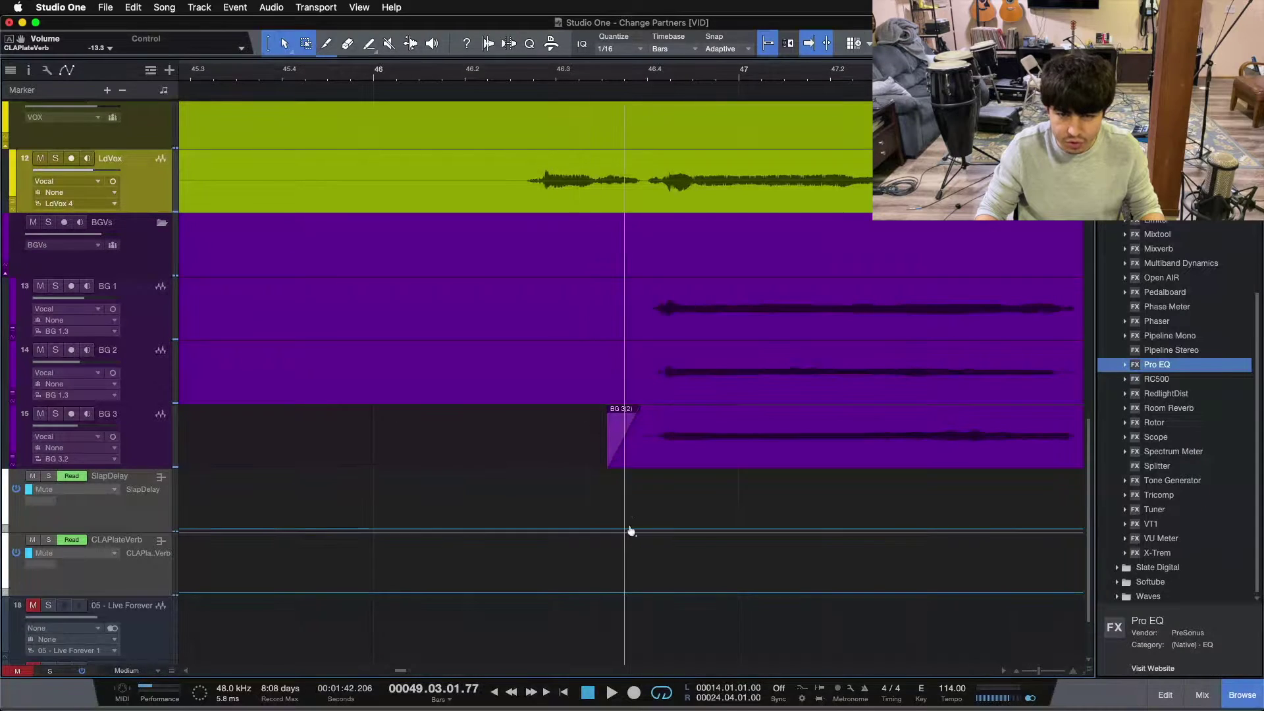
left_click_drag(668, 497, 419, 507)
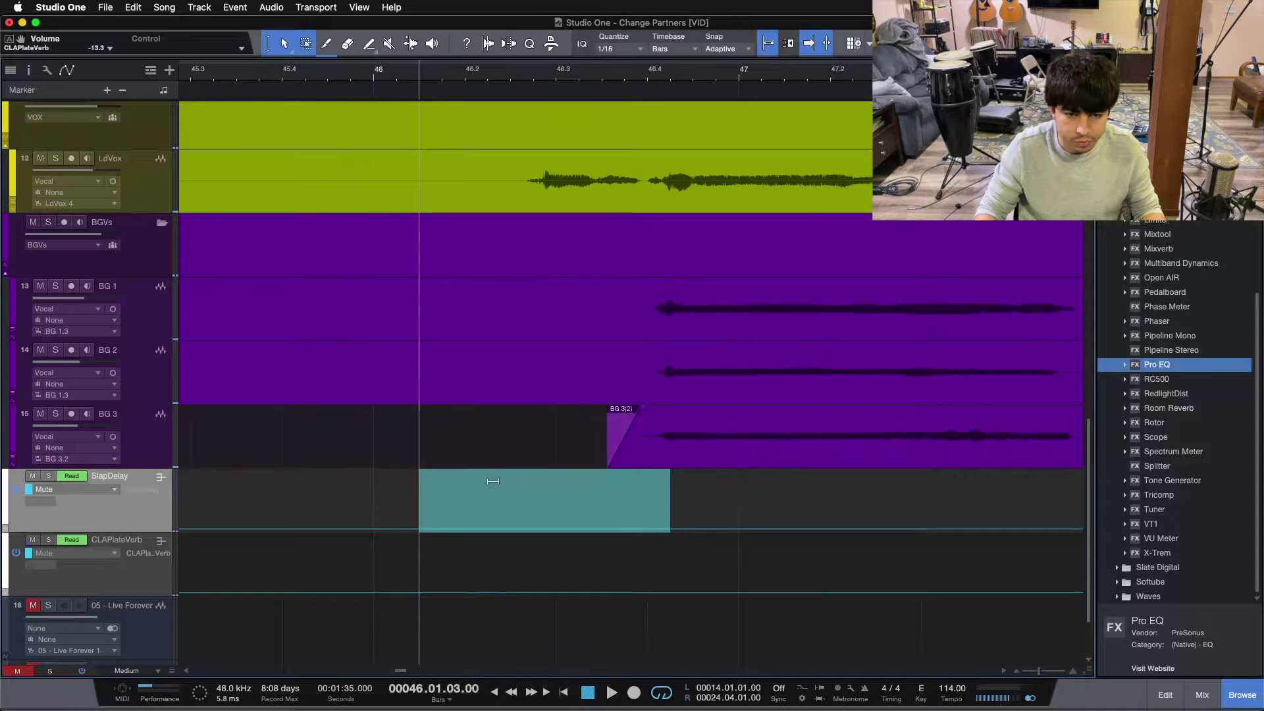
left_click_drag(511, 493, 496, 404)
- Write a matching Mute-on automation block on the CLAPlateVerb lane from 46.01.03 to the backing vocals' start
left_click_drag(419, 552, 671, 560)
left_click_drag(576, 522, 576, 509)
left_click_drag(507, 83, 611, 38)
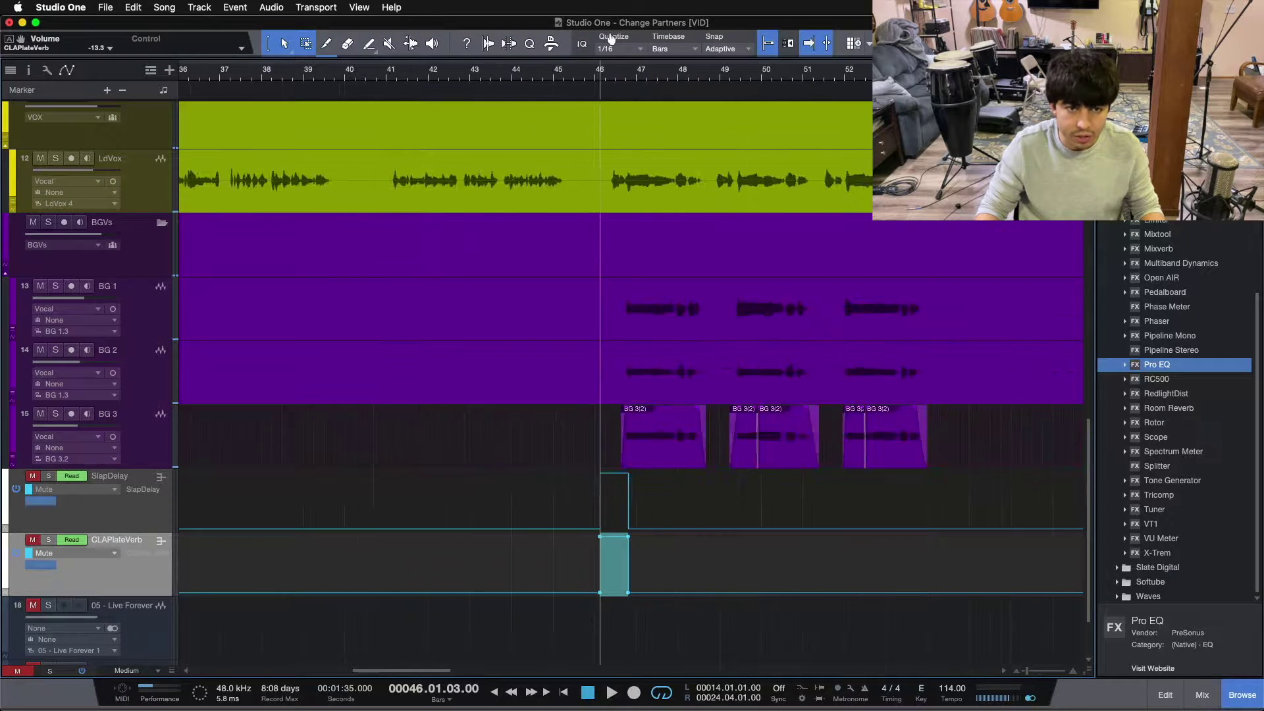
- Play from 41.01.01 past the new mutes, then replay the passage with the mixer shown to check the effects channels
left_click(386, 75)
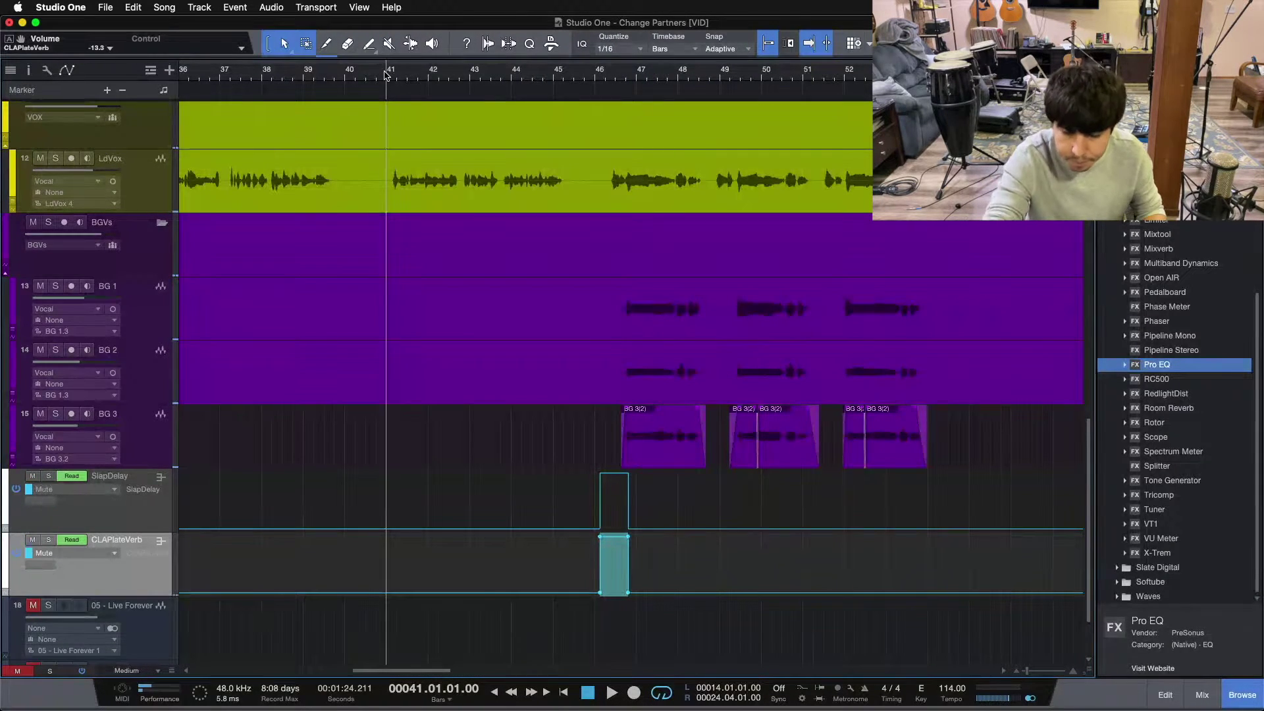
key("space")
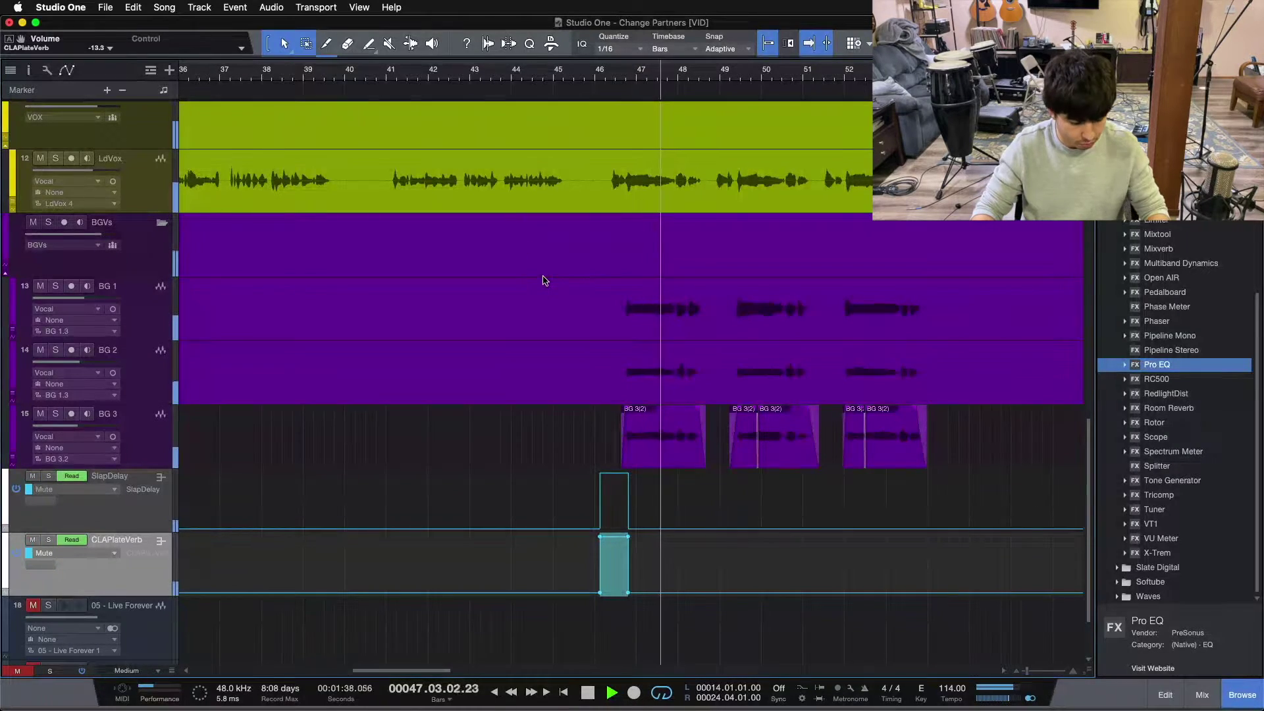
key("F3")
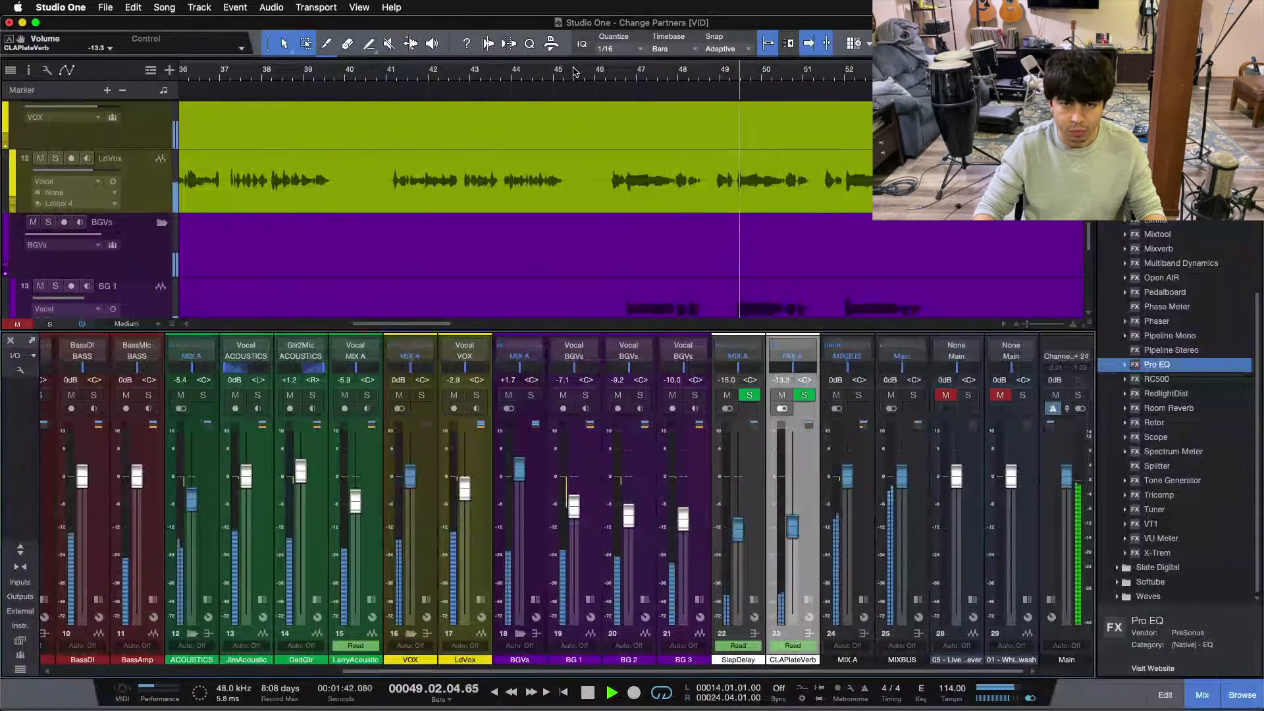
left_click(576, 71)
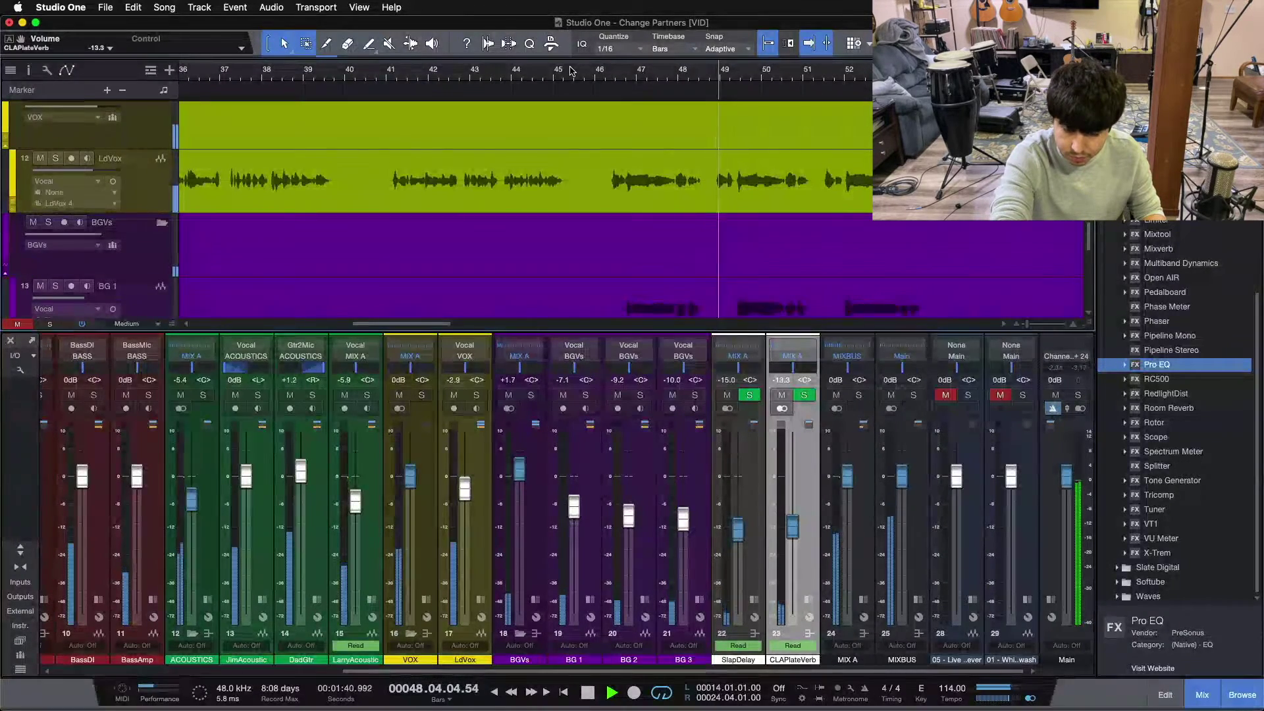
key("space")
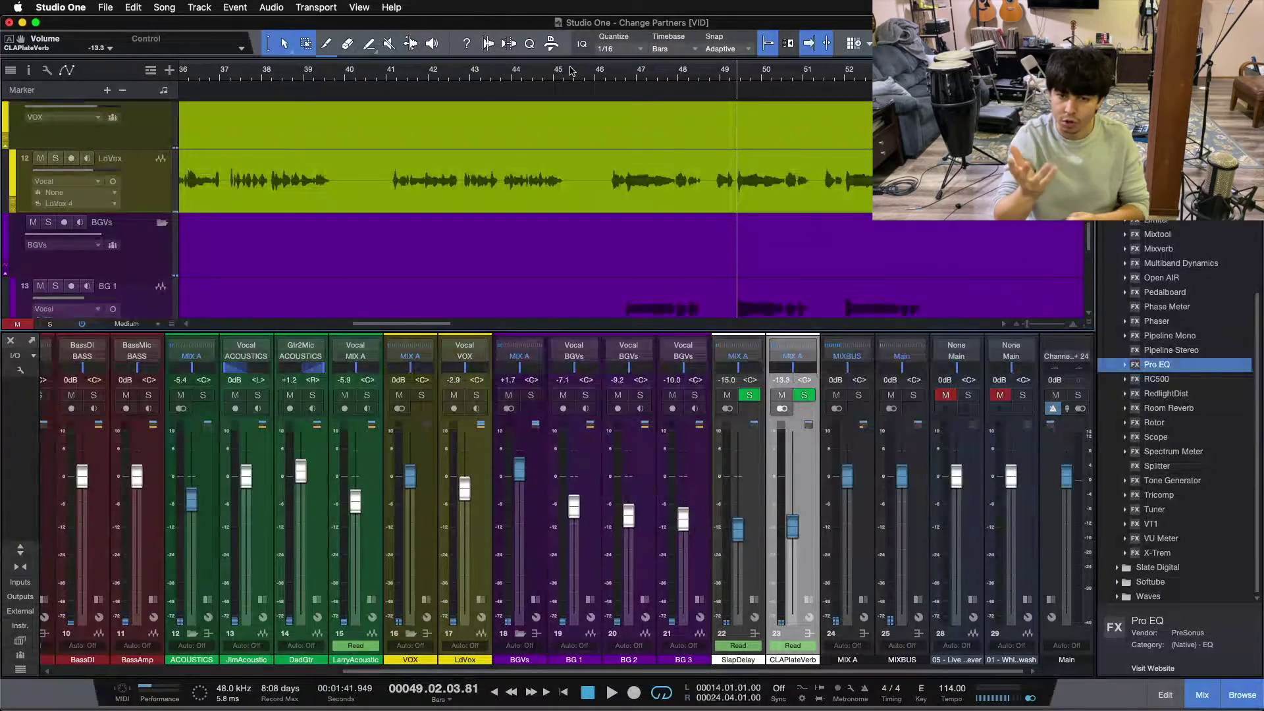
- Place the playback position at 45.01.01, hide the mixer, and examine the LarryAcoustic volume automation above the vocal tracks
left_click(572, 71)
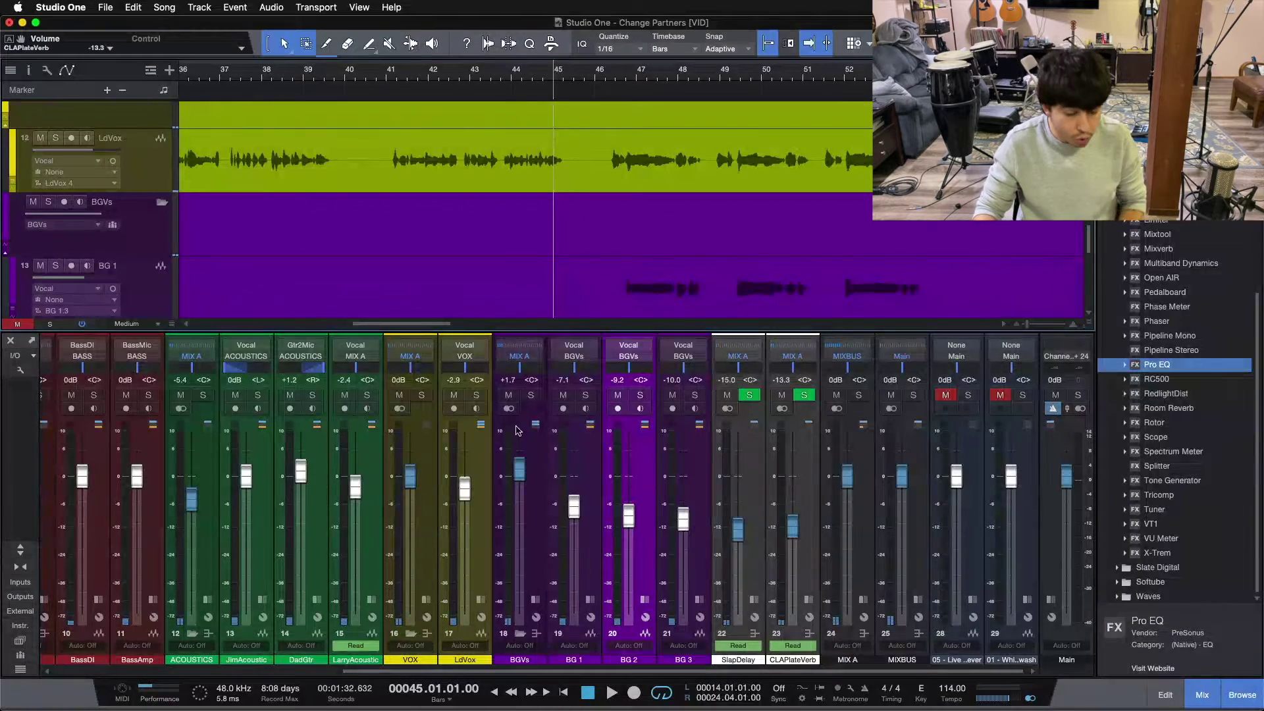
key("F3")
scroll(582, 306, "up", 10)
scroll(582, 303, "down", 5)
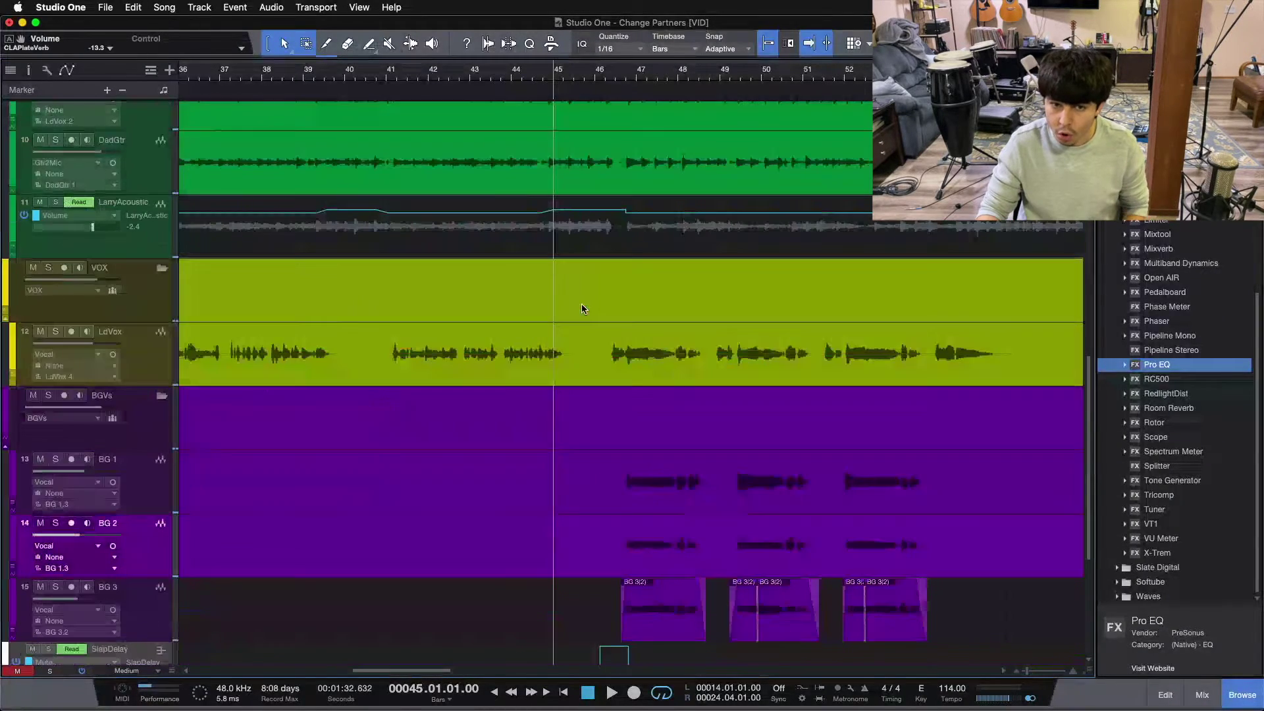